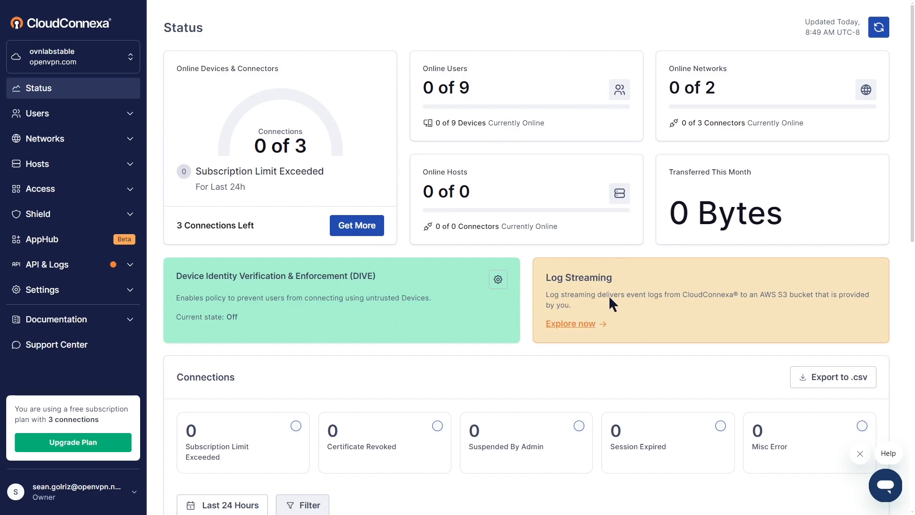
Set the time range of the Connections section on the Status page to Last 30 Days
{"action": "scroll", "coordinate": [610, 298], "scroll_direction": "down", "scroll_amount": 6}
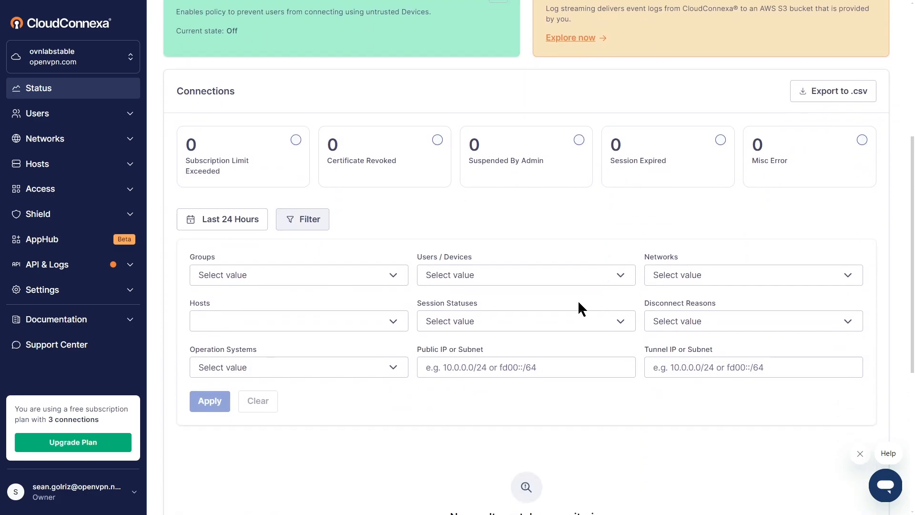
{"action": "left_click", "coordinate": [230, 219]}
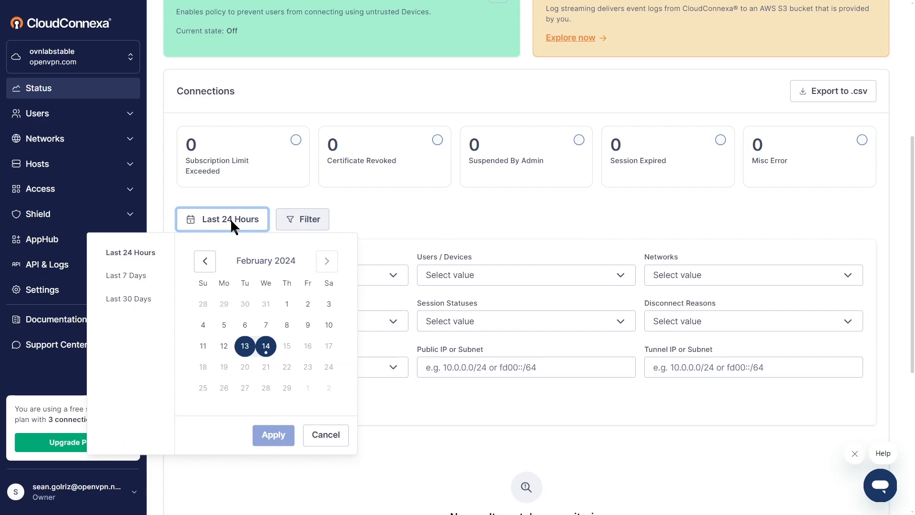
{"action": "left_click", "coordinate": [125, 275]}
{"action": "left_click", "coordinate": [129, 299]}
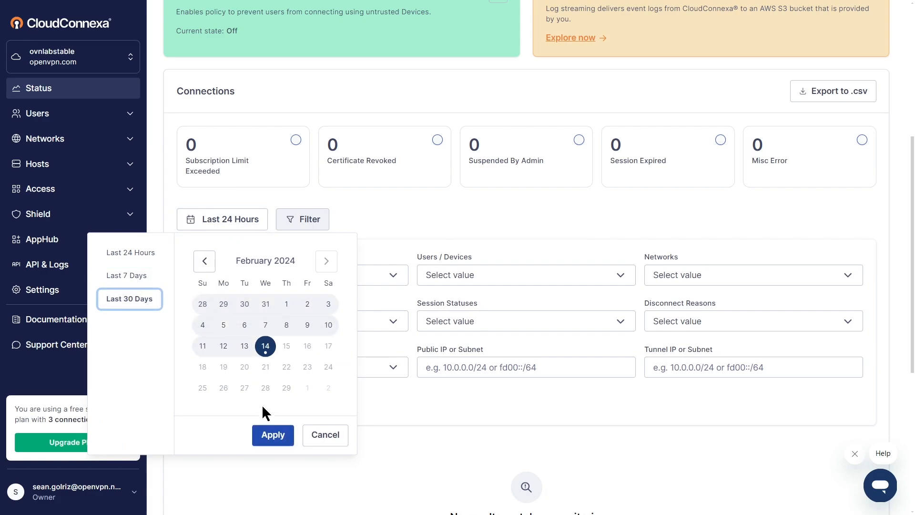
{"action": "left_click", "coordinate": [268, 441]}
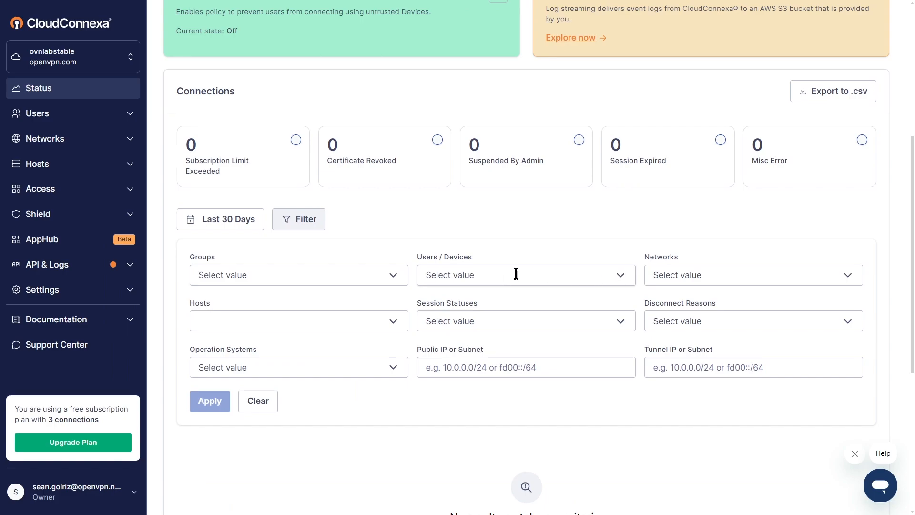
{"action": "scroll", "coordinate": [352, 290], "scroll_direction": "up", "scroll_amount": 1}
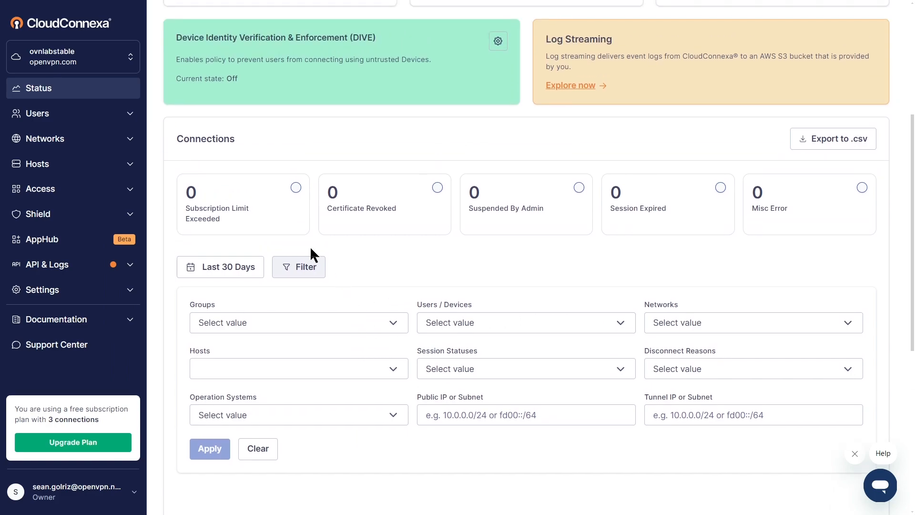
Open the user list and review the fields for creating a user without adding one
{"action": "left_click", "coordinate": [77, 120]}
{"action": "left_click", "coordinate": [45, 146]}
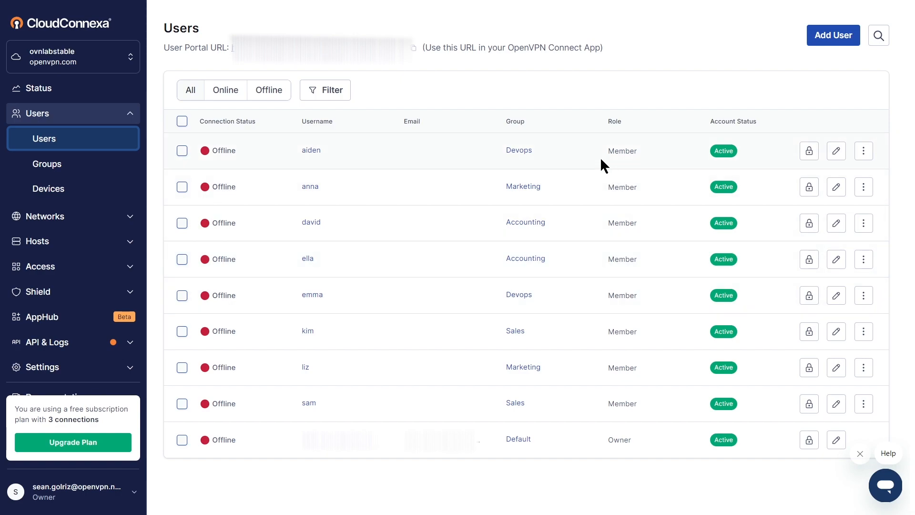
{"action": "left_click", "coordinate": [831, 41]}
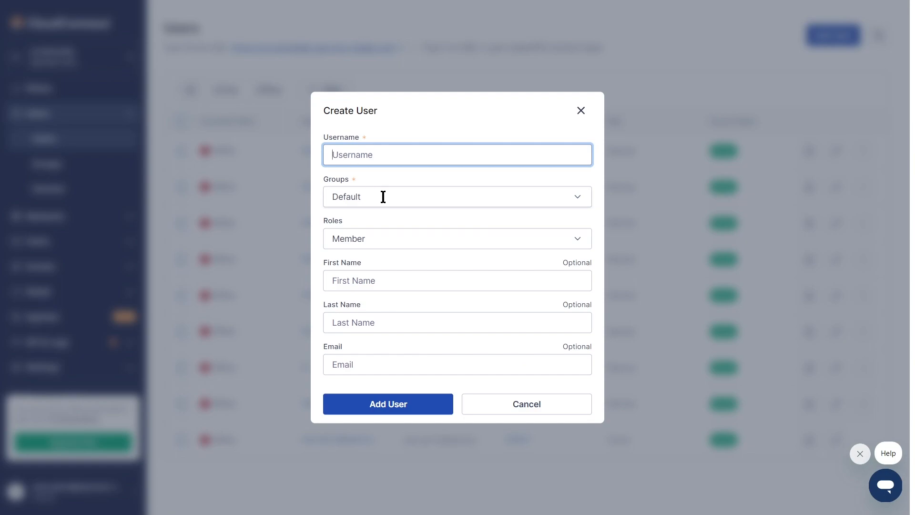
{"action": "left_click", "coordinate": [526, 404]}
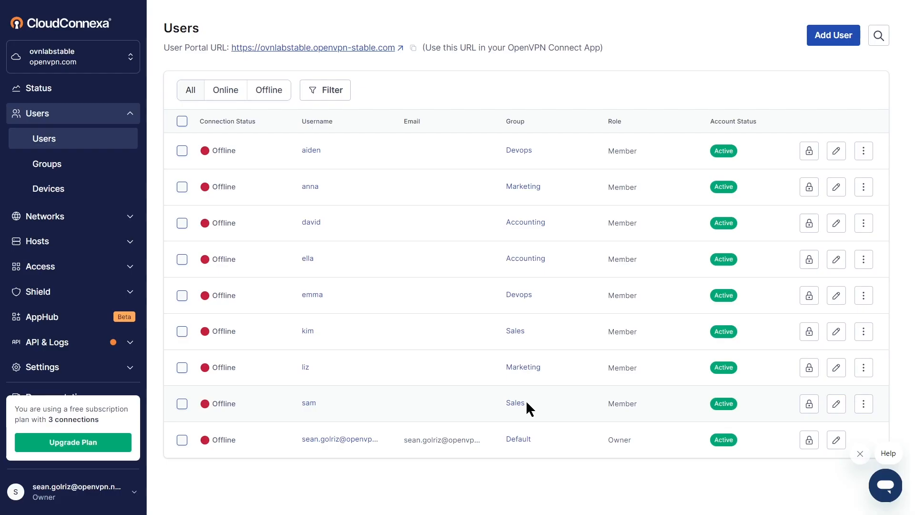
Review the first listed user's editable details, password options and other user actions without changing anything
{"action": "left_click", "coordinate": [837, 152]}
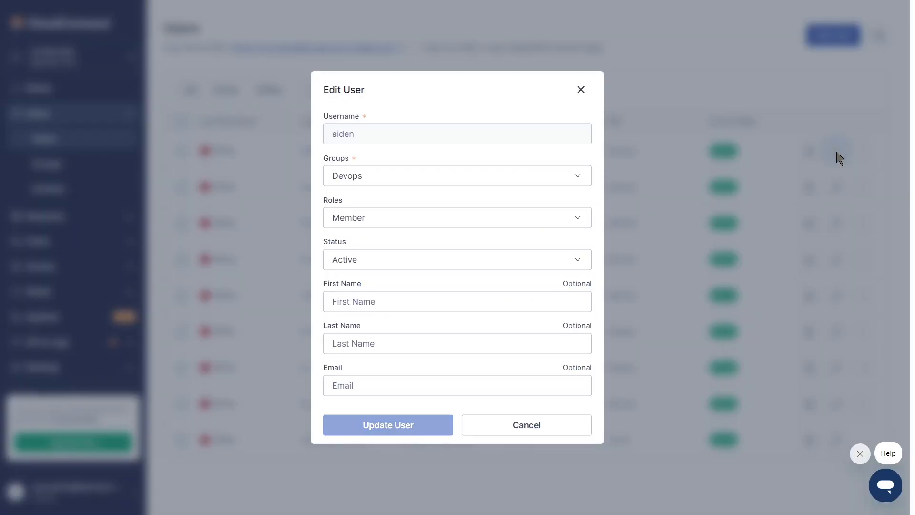
{"action": "left_click", "coordinate": [581, 89]}
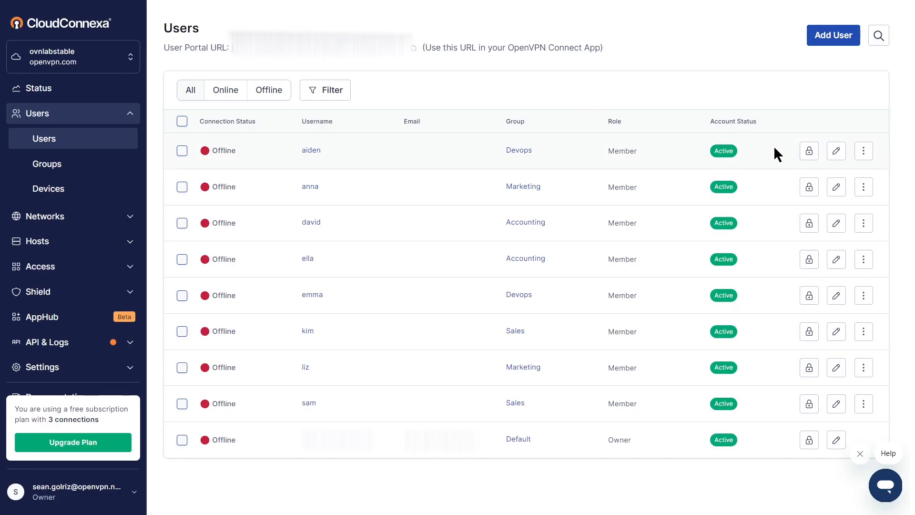
{"action": "left_click", "coordinate": [809, 152]}
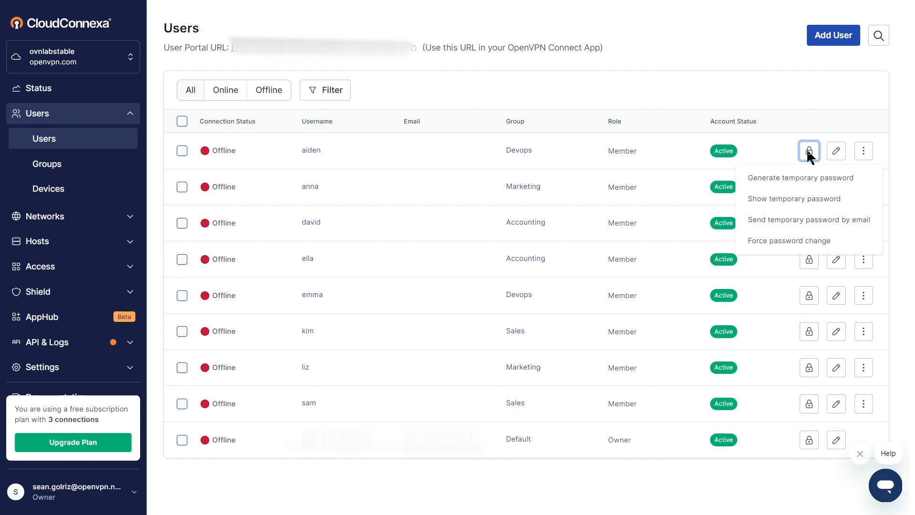
{"action": "left_click", "coordinate": [864, 155]}
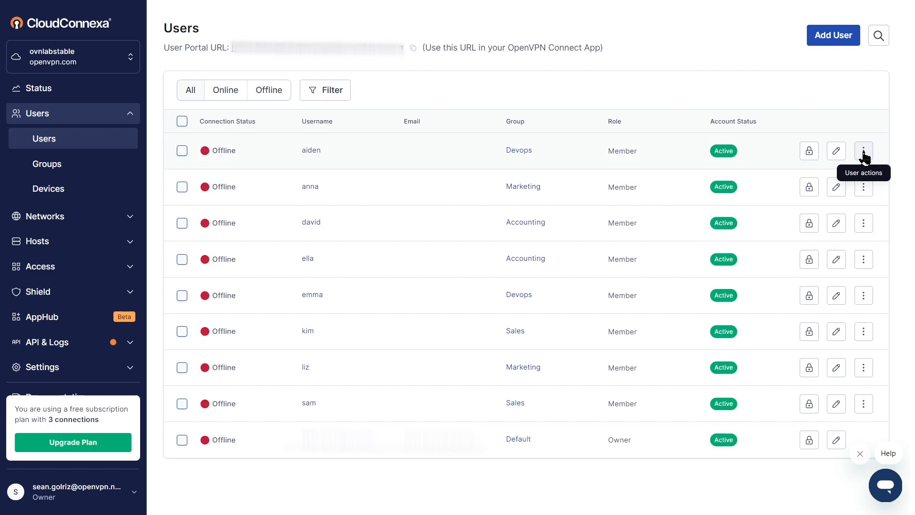
{"action": "left_click", "coordinate": [864, 153]}
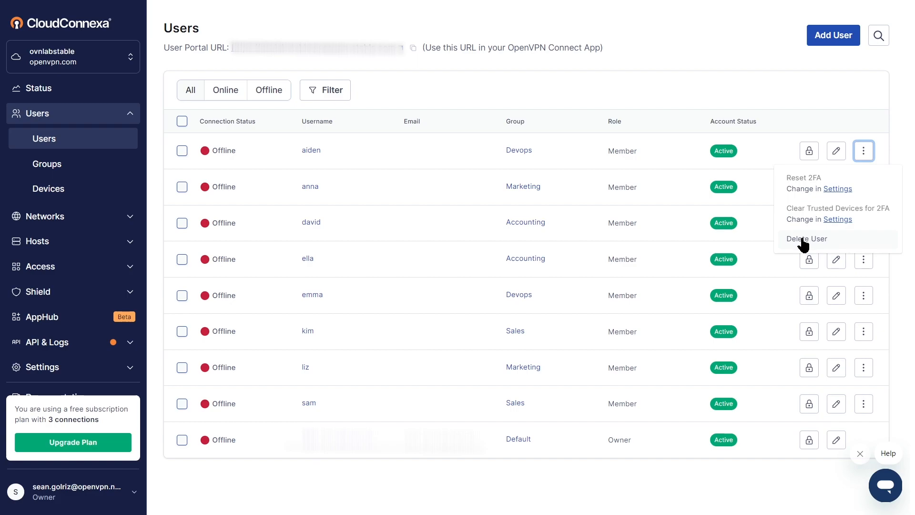
Open the user groups and review the Internet Access options for a new group
{"action": "left_click", "coordinate": [45, 170]}
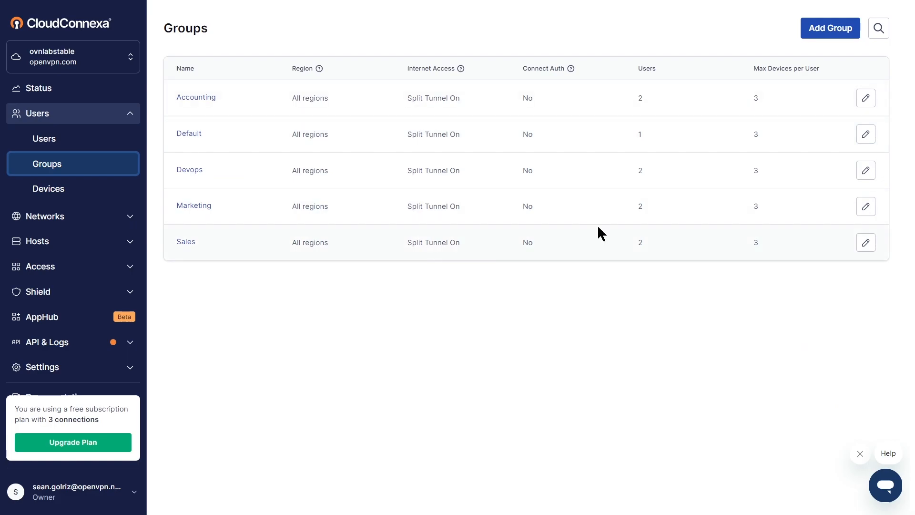
{"action": "left_click", "coordinate": [830, 32]}
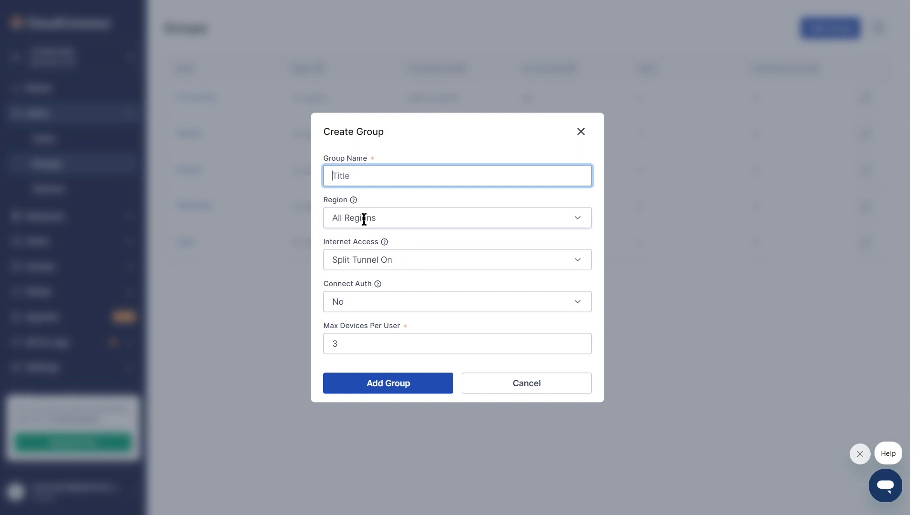
{"action": "double_click", "coordinate": [418, 262]}
{"action": "left_click", "coordinate": [420, 259]}
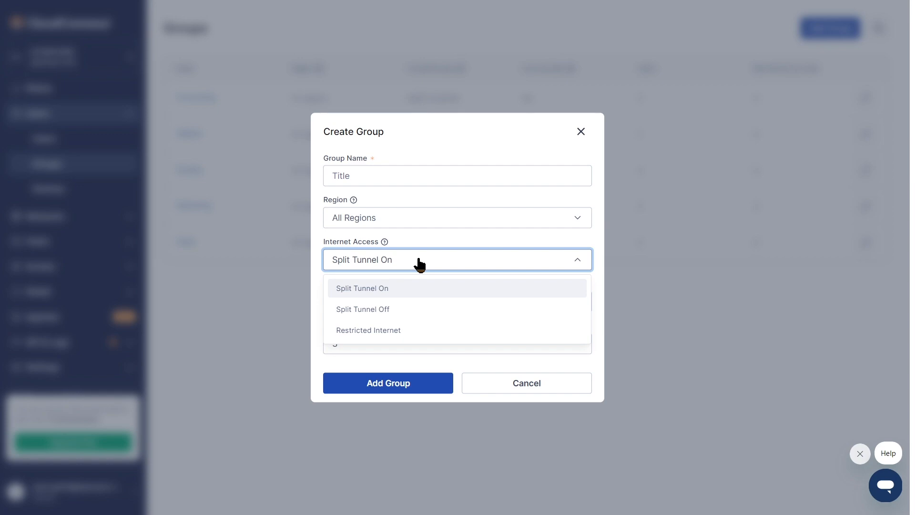
{"action": "left_click", "coordinate": [419, 261]}
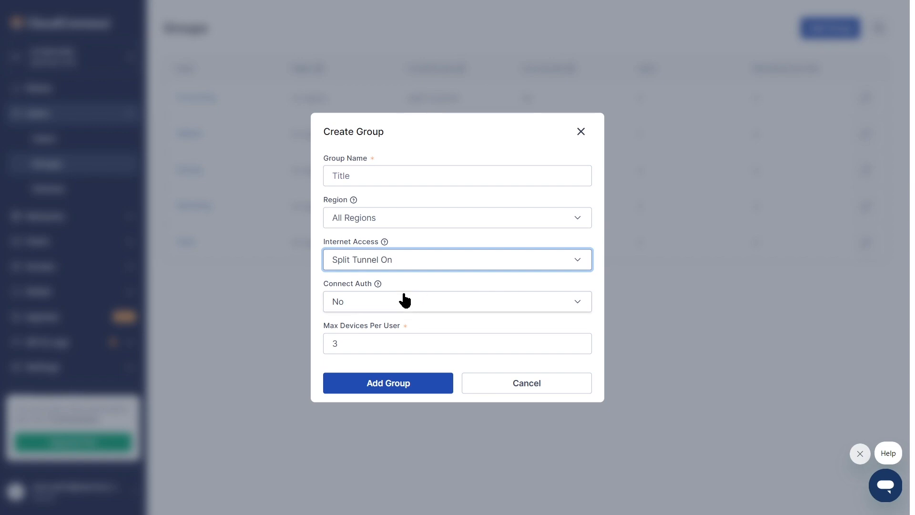
Review the new group's Connect Auth options, discard the group, and view the Accounting group's settings without saving
{"action": "left_click", "coordinate": [405, 305]}
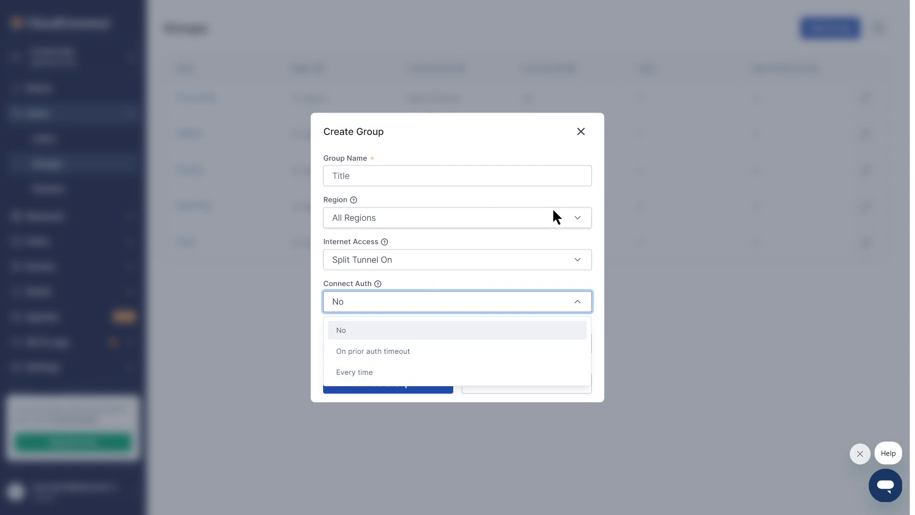
{"action": "left_click", "coordinate": [489, 275]}
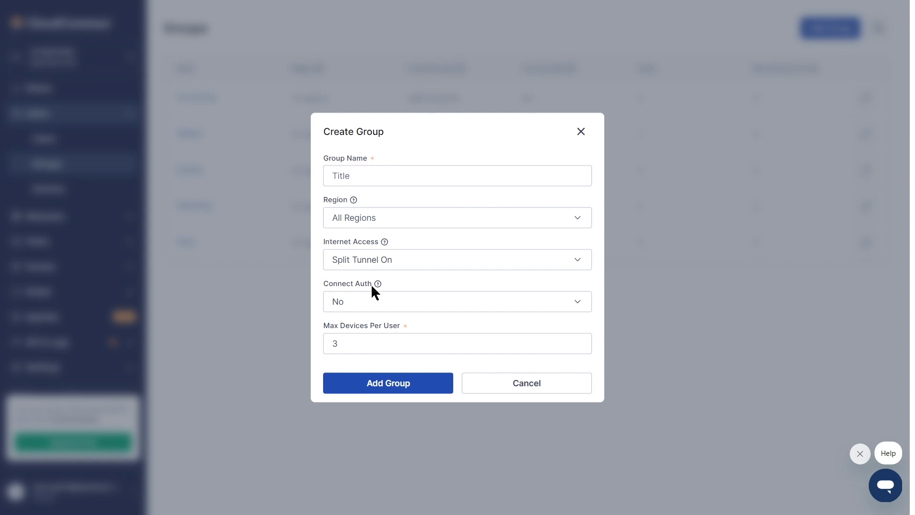
{"action": "left_click", "coordinate": [526, 386]}
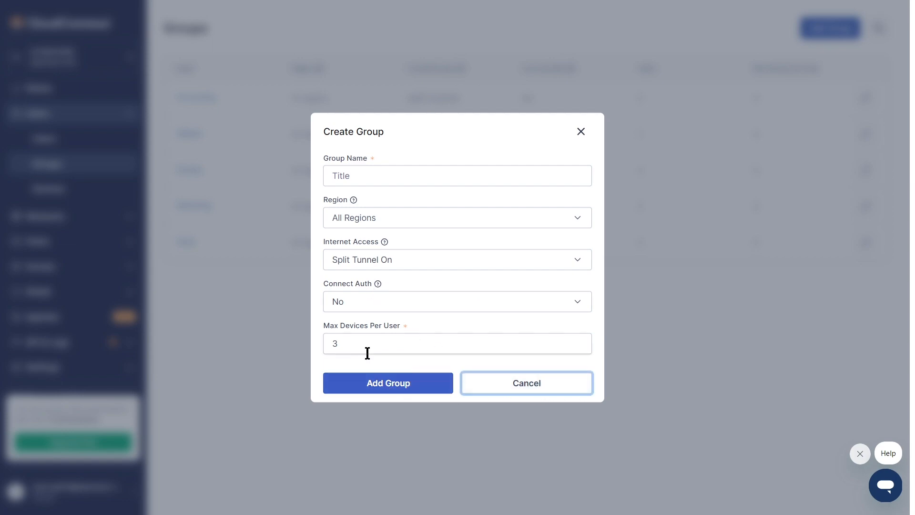
{"action": "left_click", "coordinate": [513, 382]}
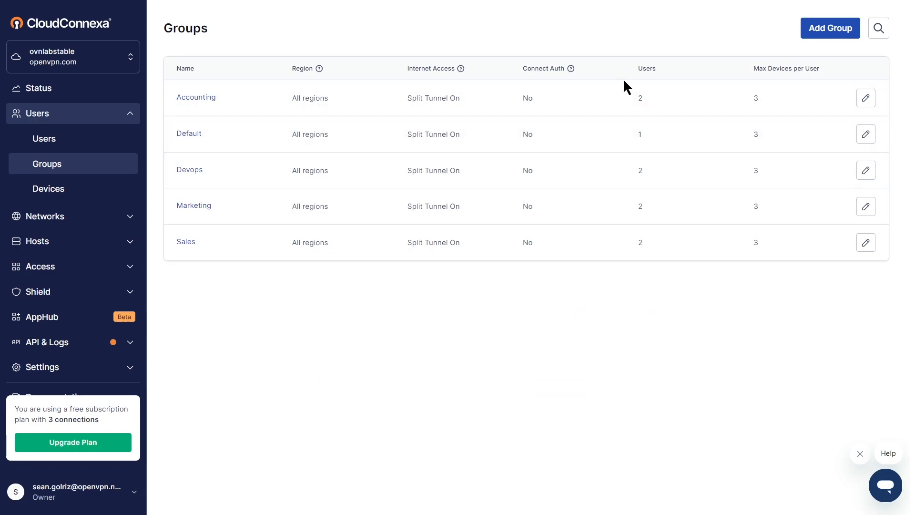
{"action": "left_click", "coordinate": [865, 98]}
{"action": "left_click", "coordinate": [515, 385]}
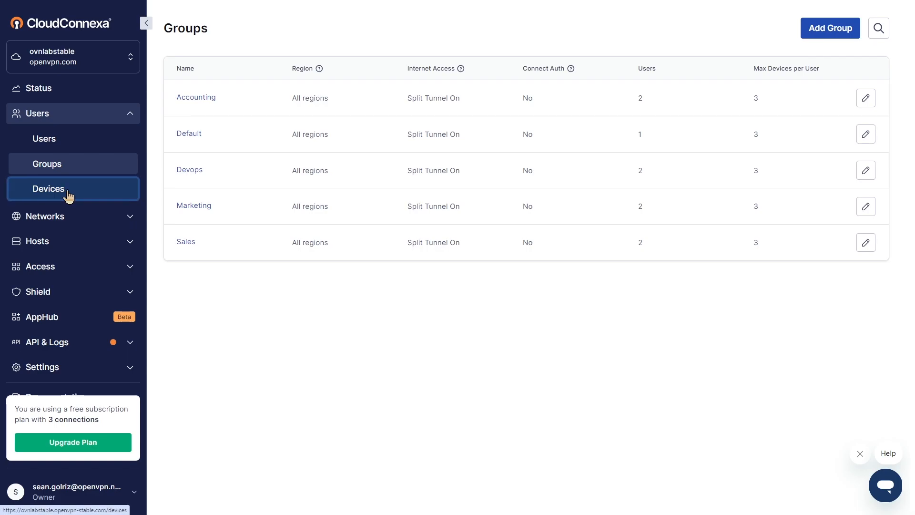
Open the device list and review the Device Identity Verification & Enforcement policy's Enforce option without applying it
{"action": "left_click", "coordinate": [68, 194]}
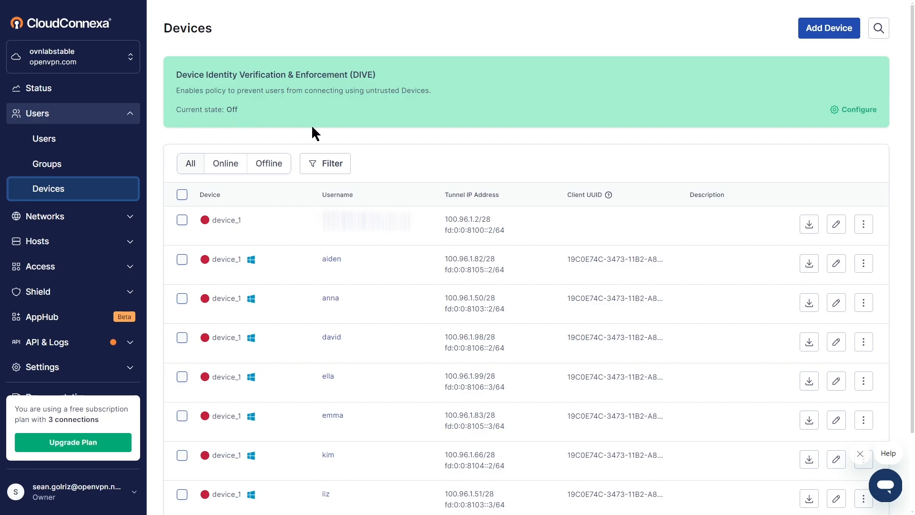
{"action": "left_click", "coordinate": [839, 110]}
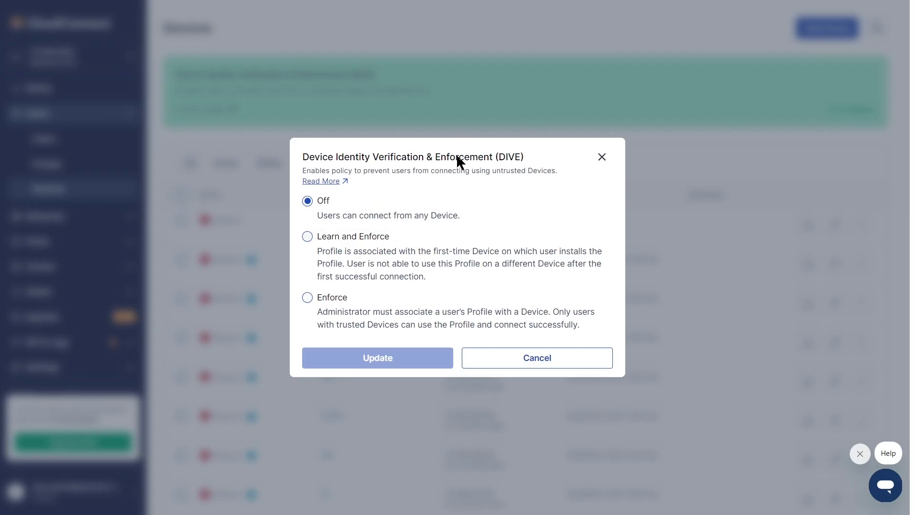
{"action": "left_click", "coordinate": [308, 298]}
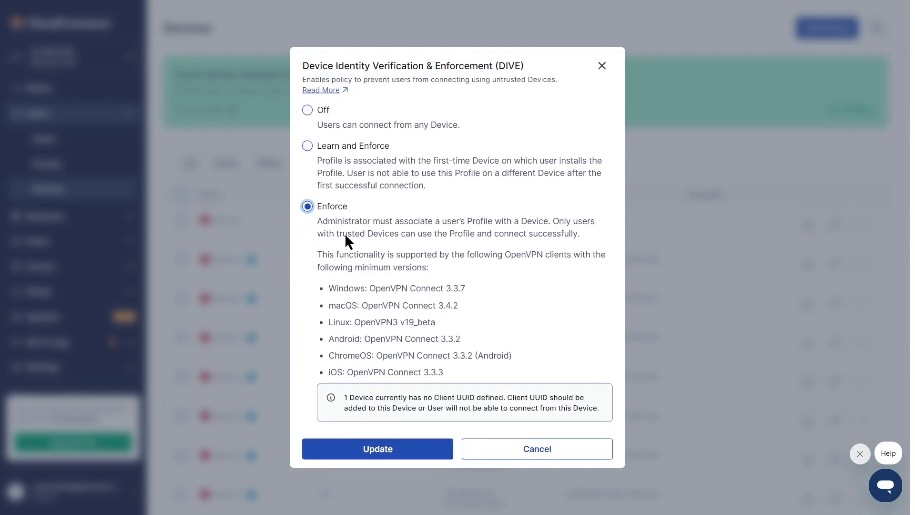
{"action": "left_click", "coordinate": [530, 453]}
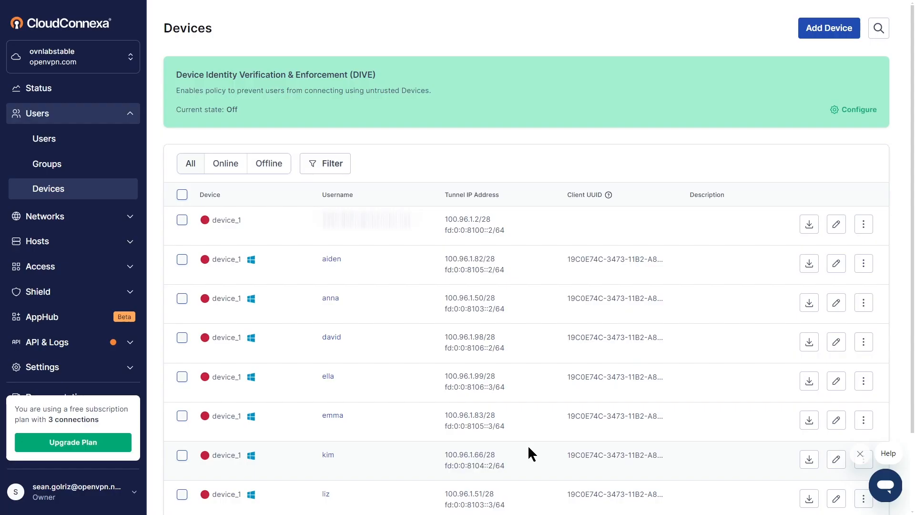
Review the fields for creating a device, including assigning it to a user, and discard the form
{"action": "left_click", "coordinate": [816, 29]}
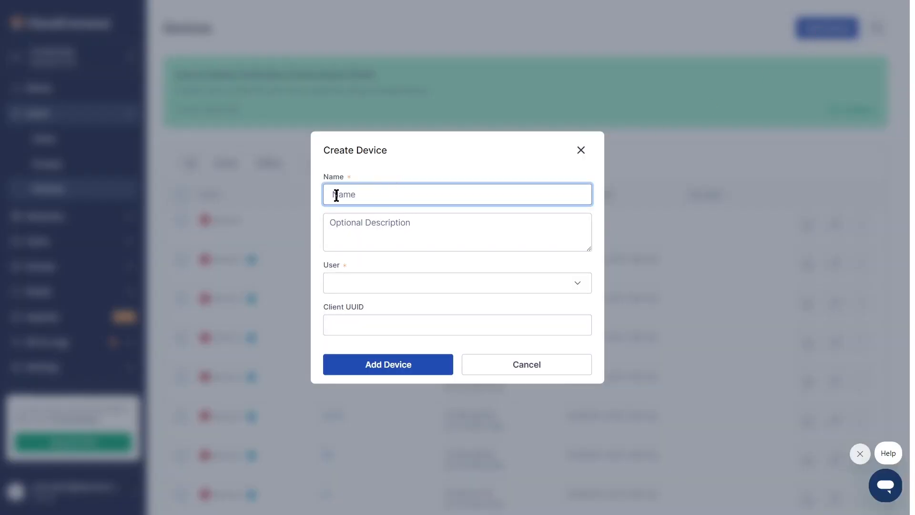
{"action": "left_click", "coordinate": [533, 283]}
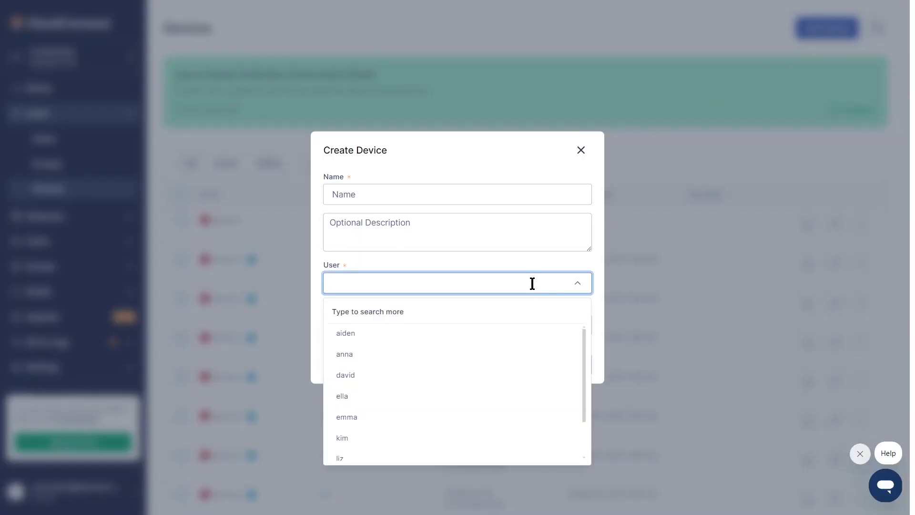
{"action": "left_click", "coordinate": [370, 357]}
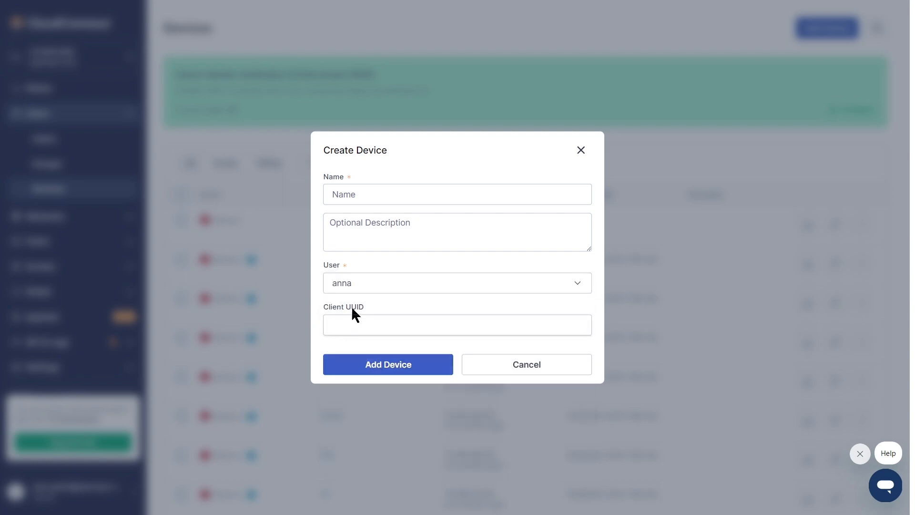
{"action": "left_click", "coordinate": [540, 366]}
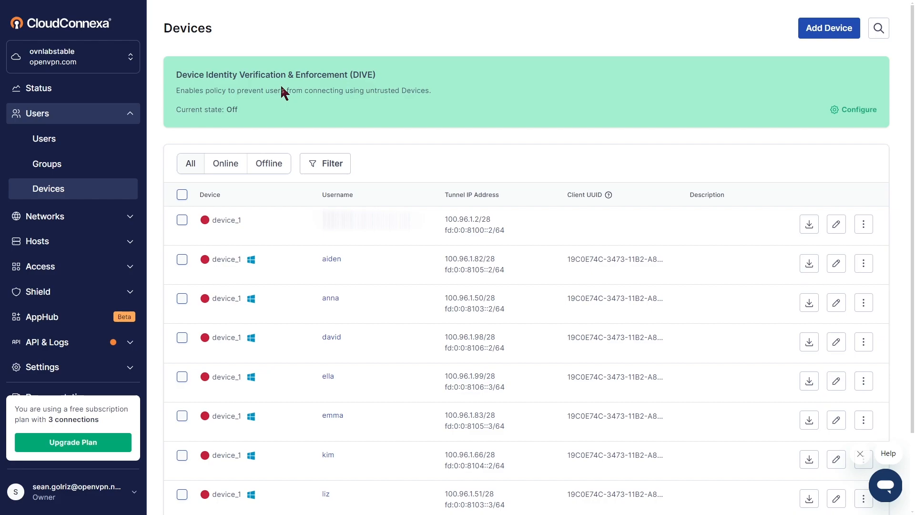
Start adding a network from the network list and choose Remote Access as its only scenario
{"action": "left_click", "coordinate": [129, 114]}
{"action": "left_click", "coordinate": [129, 139]}
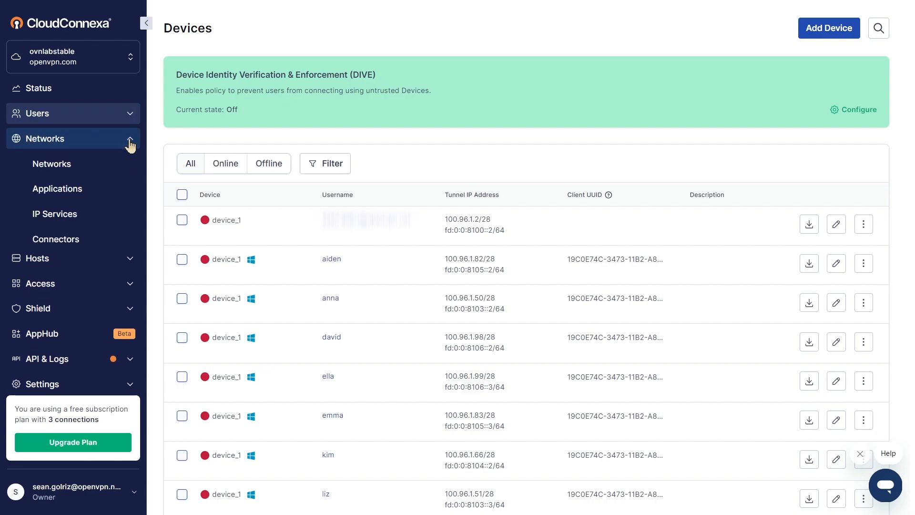
{"action": "left_click", "coordinate": [52, 170]}
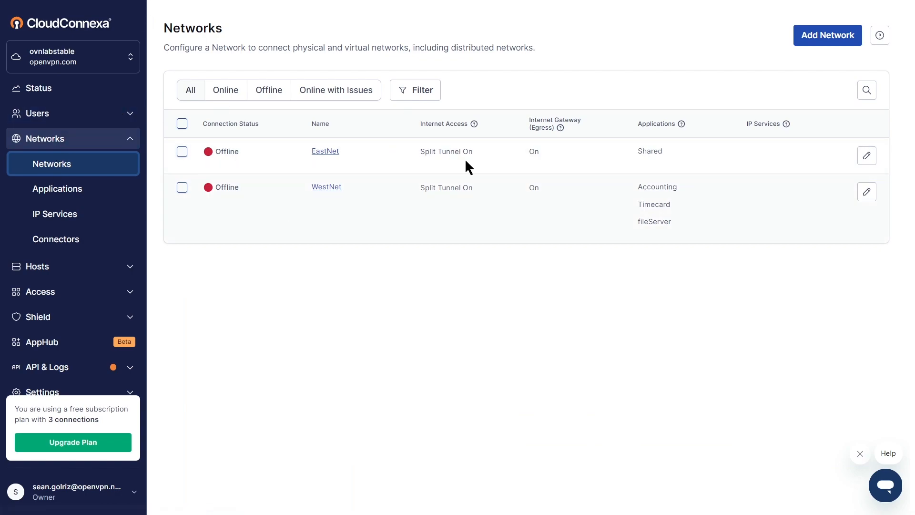
{"action": "left_click", "coordinate": [820, 38]}
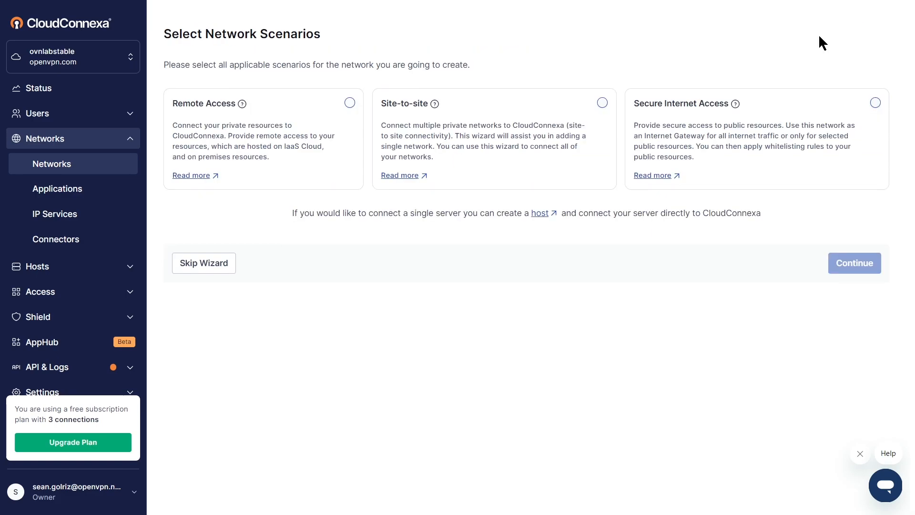
{"action": "left_click", "coordinate": [350, 103]}
{"action": "left_click", "coordinate": [603, 103]}
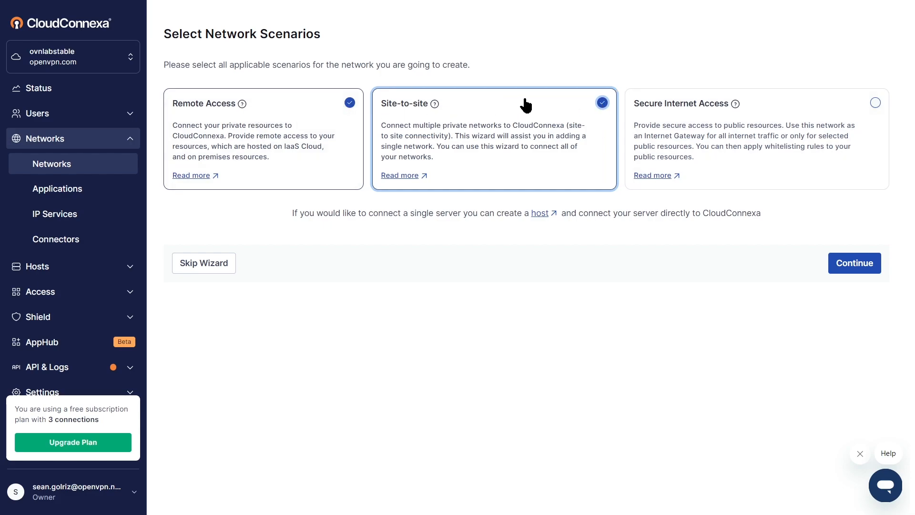
{"action": "left_click", "coordinate": [604, 104]}
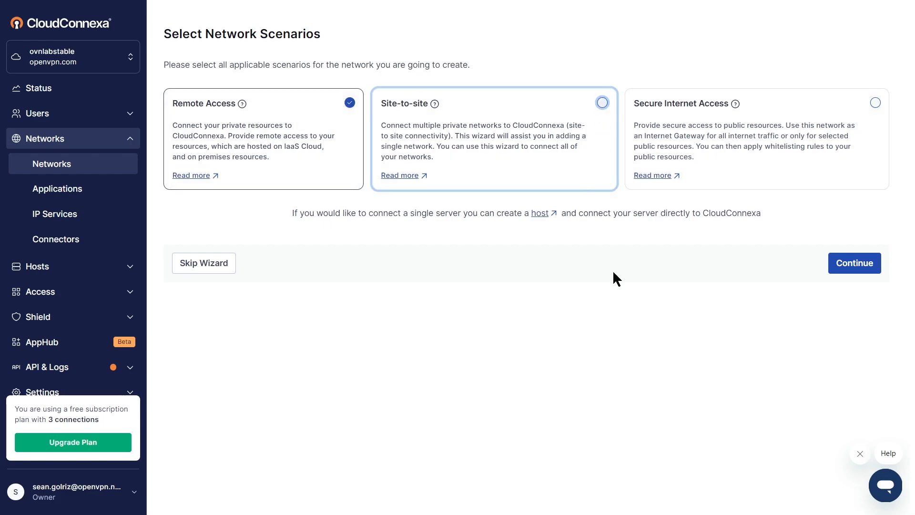
View the Remote Access network's configuration form and discard the new network
{"action": "left_click", "coordinate": [849, 270]}
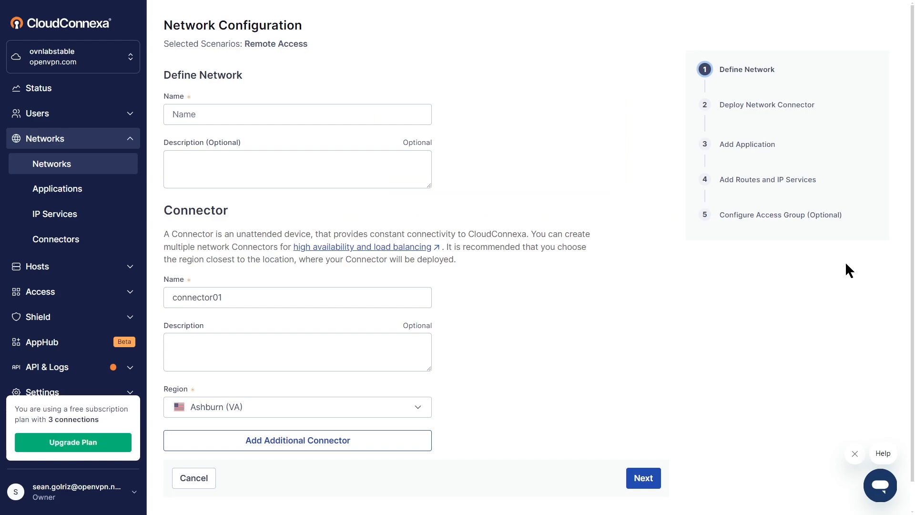
{"action": "left_click", "coordinate": [193, 478]}
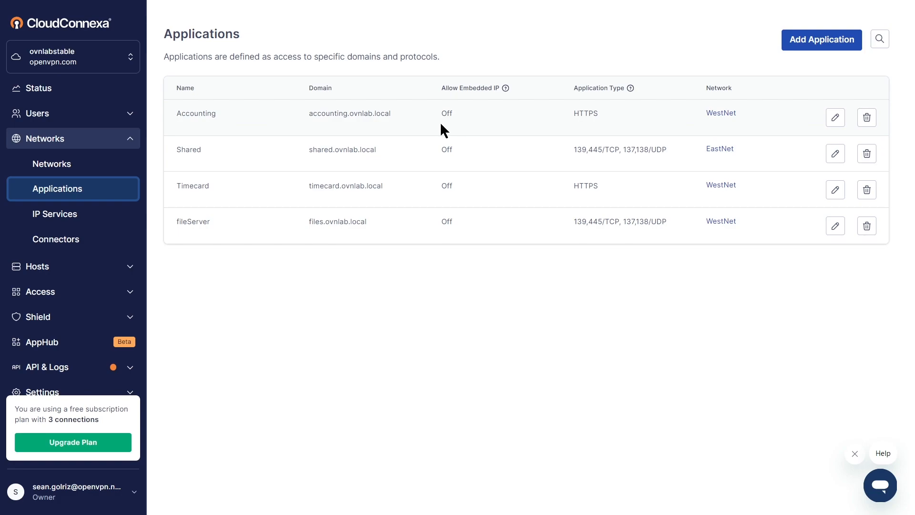
Review the domains in the application list and open the IP Services list
{"action": "left_click_drag", "start_coordinate": [390, 113], "coordinate": [376, 154]}
{"action": "left_click", "coordinate": [446, 281]}
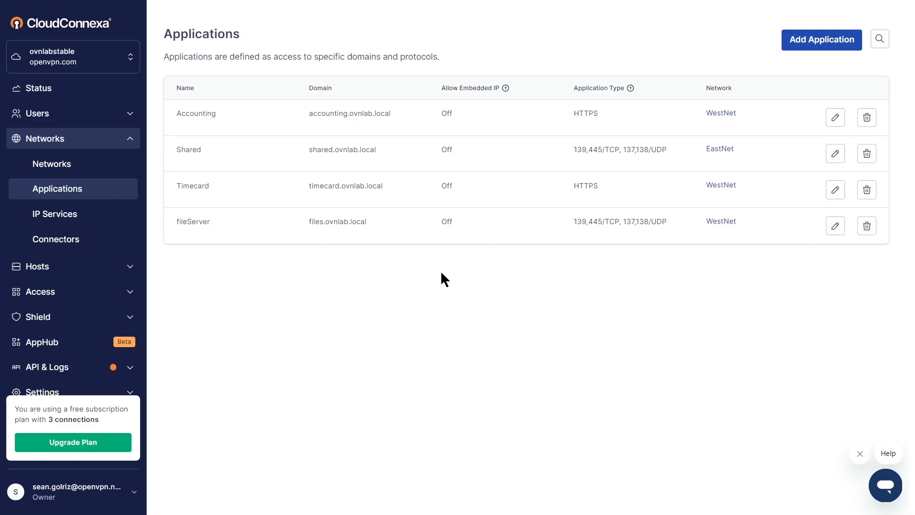
{"action": "left_click", "coordinate": [67, 219]}
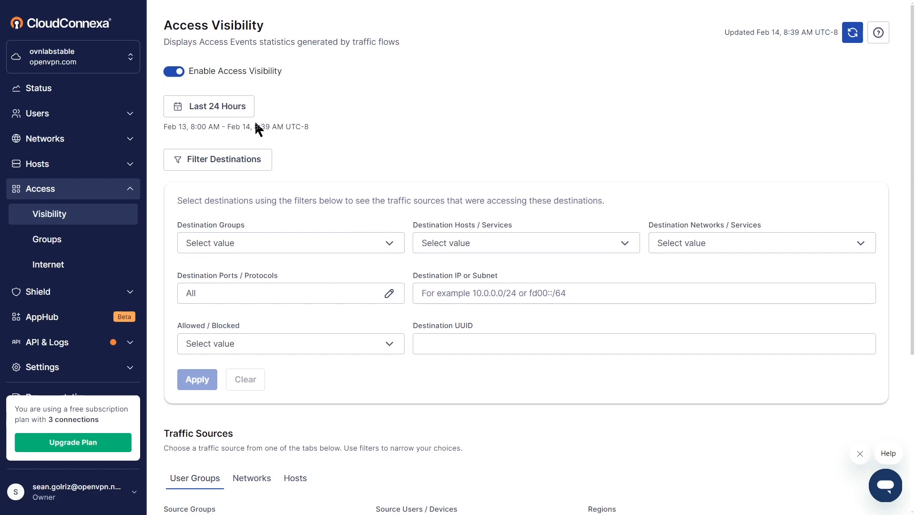
View Access Visibility's time range choices without changing them, and review the sources and destinations of the access groups
{"action": "left_click", "coordinate": [205, 103]}
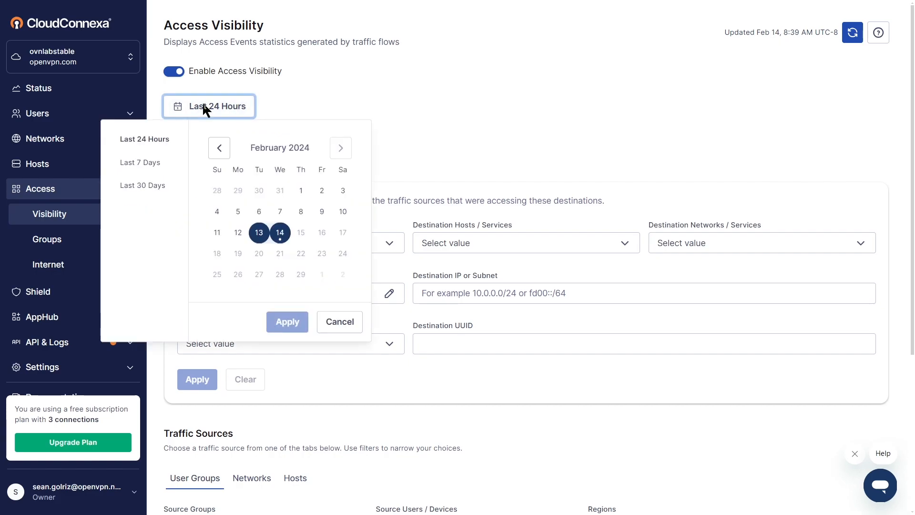
{"action": "left_click", "coordinate": [434, 113]}
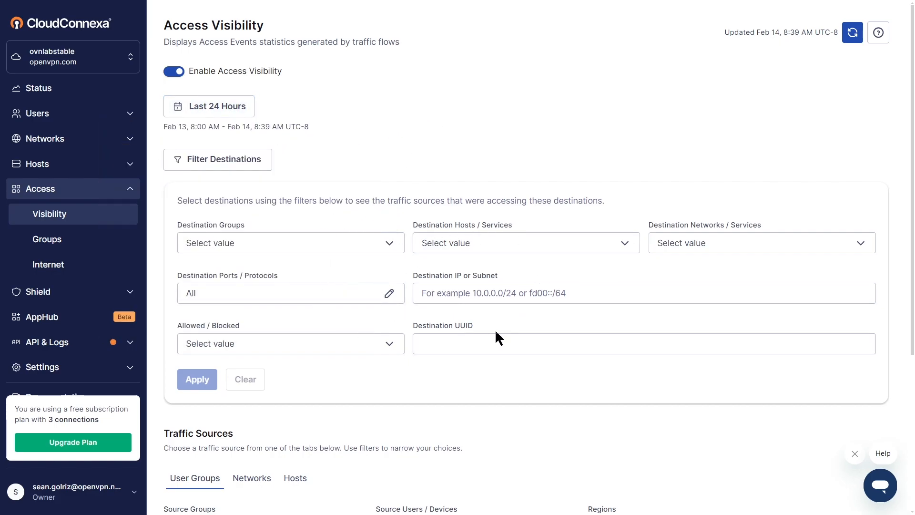
{"action": "left_click", "coordinate": [50, 243]}
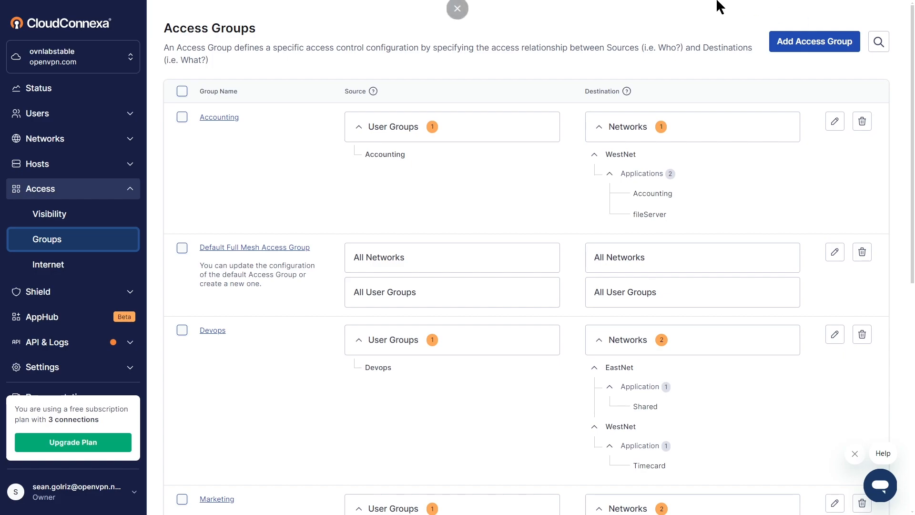
{"action": "scroll", "coordinate": [276, 169], "scroll_direction": "down", "scroll_amount": 5}
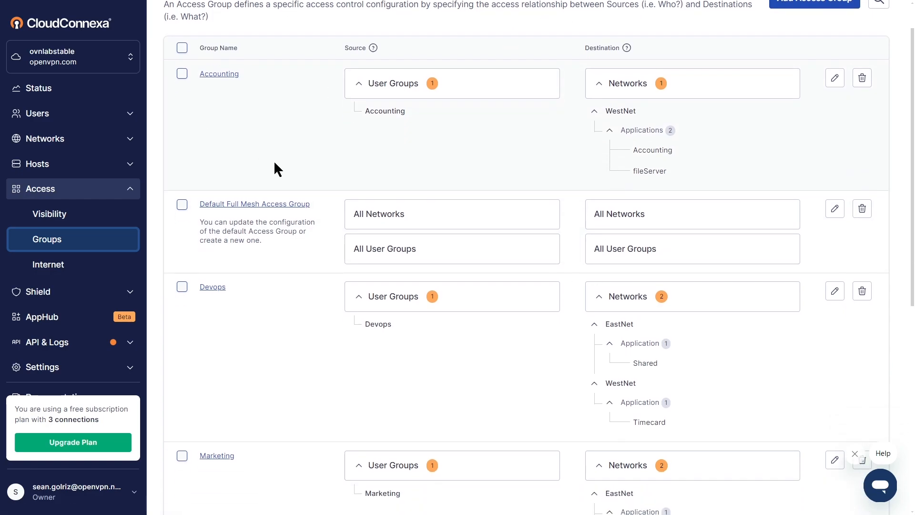
{"action": "scroll", "coordinate": [217, 252], "scroll_direction": "down", "scroll_amount": 2}
{"action": "scroll", "coordinate": [494, 300], "scroll_direction": "up", "scroll_amount": 7}
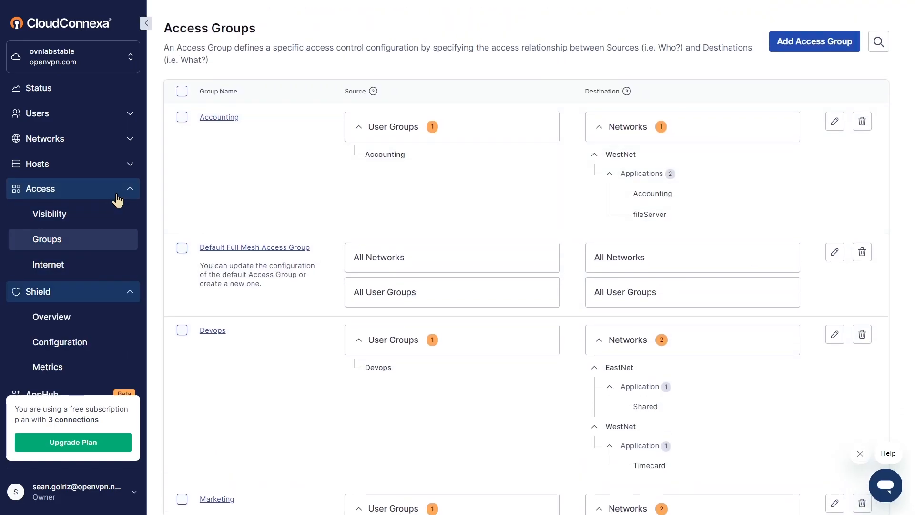
Open the Cyber Shield overview and set Domain Filtering to Monitoring & Blocking
{"action": "left_click", "coordinate": [122, 191]}
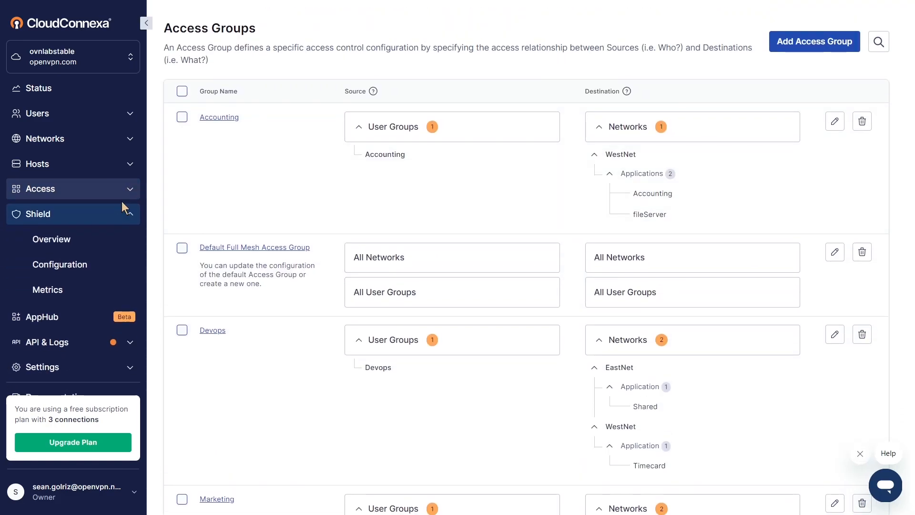
{"action": "scroll", "coordinate": [122, 205], "scroll_direction": "down", "scroll_amount": 1}
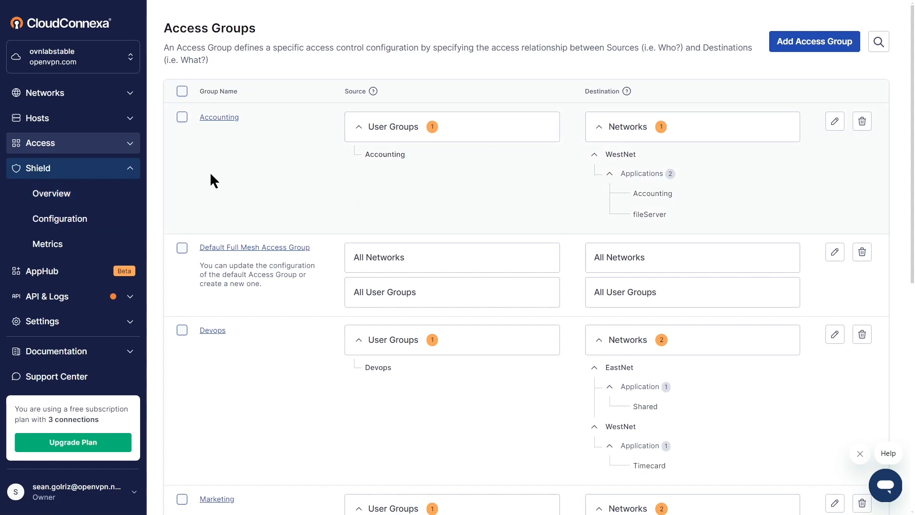
{"action": "left_click", "coordinate": [37, 196]}
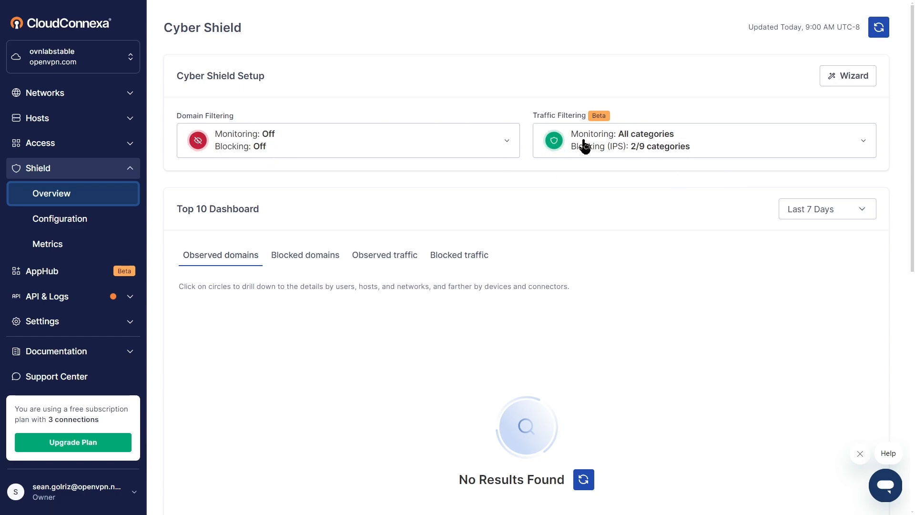
{"action": "left_click", "coordinate": [502, 143]}
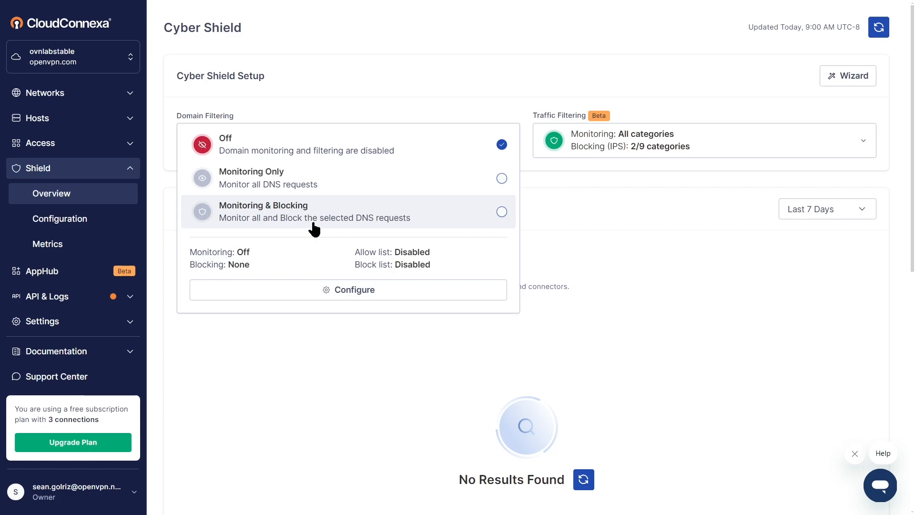
{"action": "left_click", "coordinate": [503, 213]}
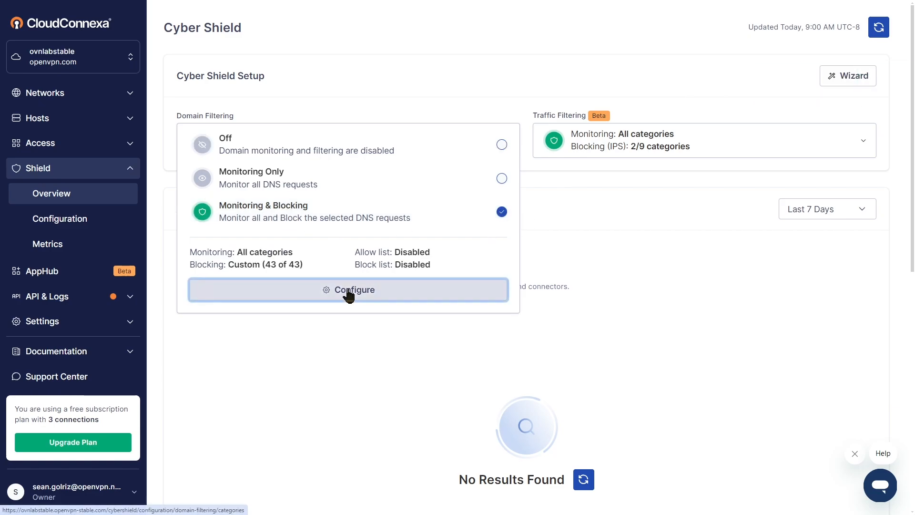
Open the Domain Filtering configuration and review the protection levels and website categories selected for blocking
{"action": "left_click", "coordinate": [347, 290]}
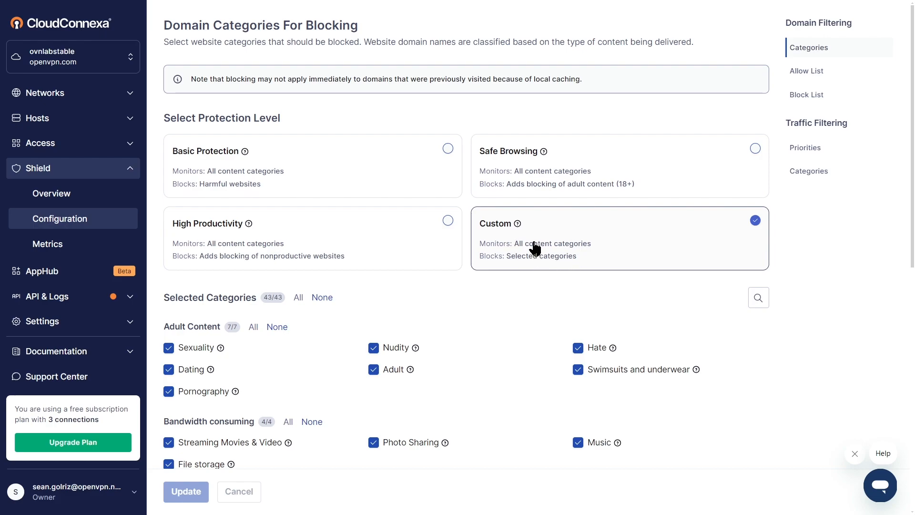
{"action": "scroll", "coordinate": [535, 248], "scroll_direction": "down", "scroll_amount": 1}
{"action": "scroll", "coordinate": [531, 233], "scroll_direction": "down", "scroll_amount": 1}
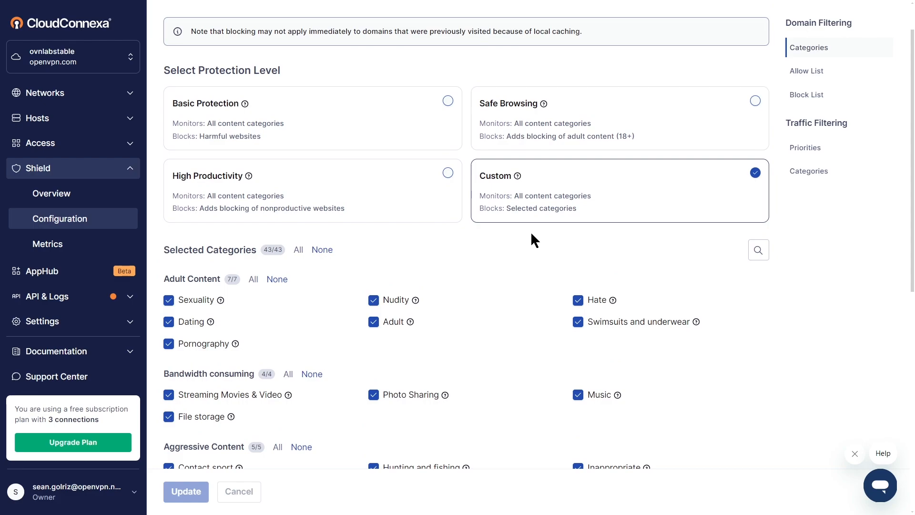
{"action": "scroll", "coordinate": [531, 229], "scroll_direction": "down", "scroll_amount": 5}
{"action": "scroll", "coordinate": [534, 224], "scroll_direction": "up", "scroll_amount": 5}
{"action": "scroll", "coordinate": [562, 262], "scroll_direction": "up", "scroll_amount": 1}
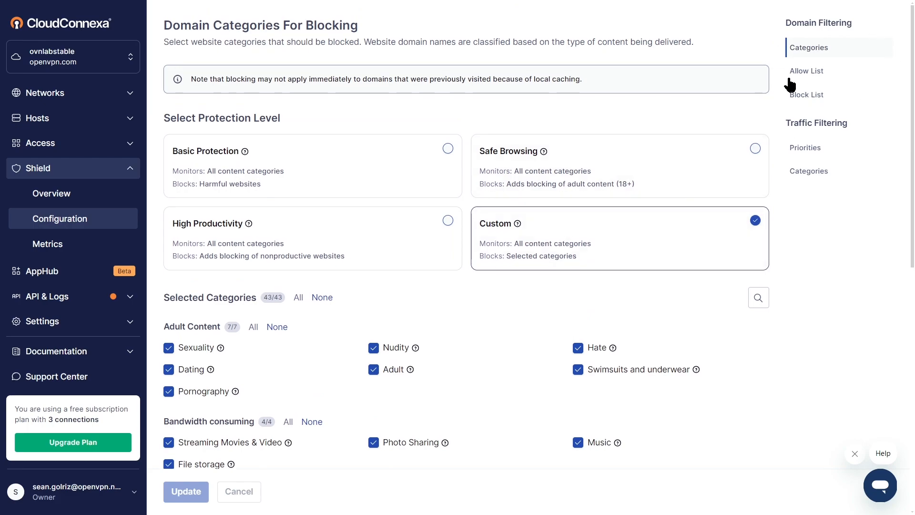
View the Domain Filtering allow list and the Traffic Filtering priorities and categories without changing them
{"action": "left_click", "coordinate": [808, 78]}
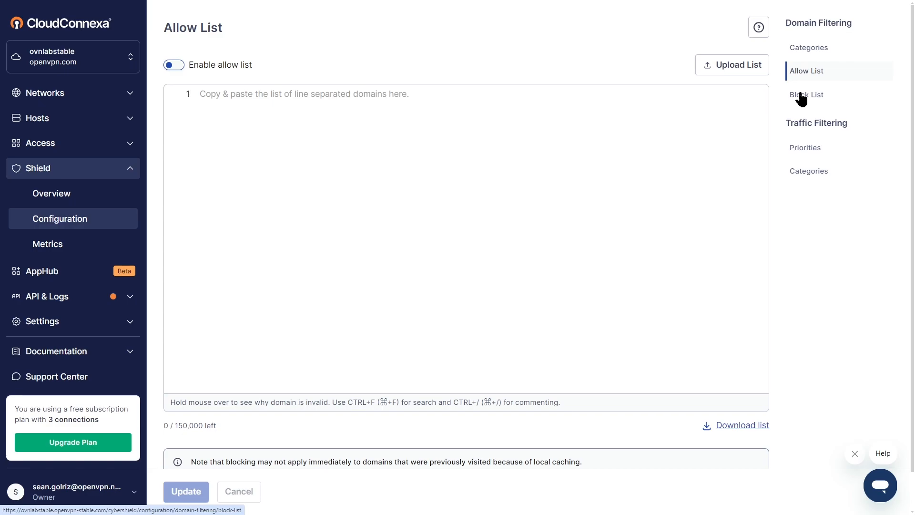
{"action": "left_click", "coordinate": [808, 152]}
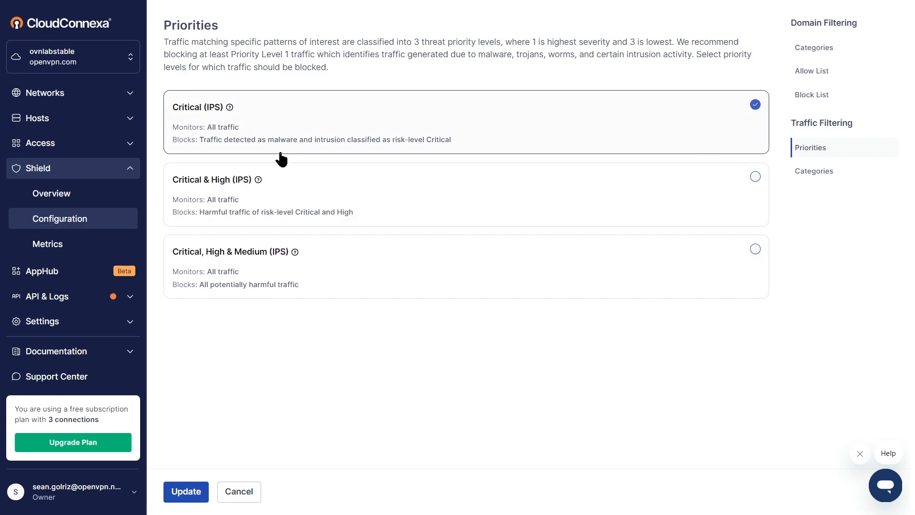
{"action": "left_click", "coordinate": [814, 172]}
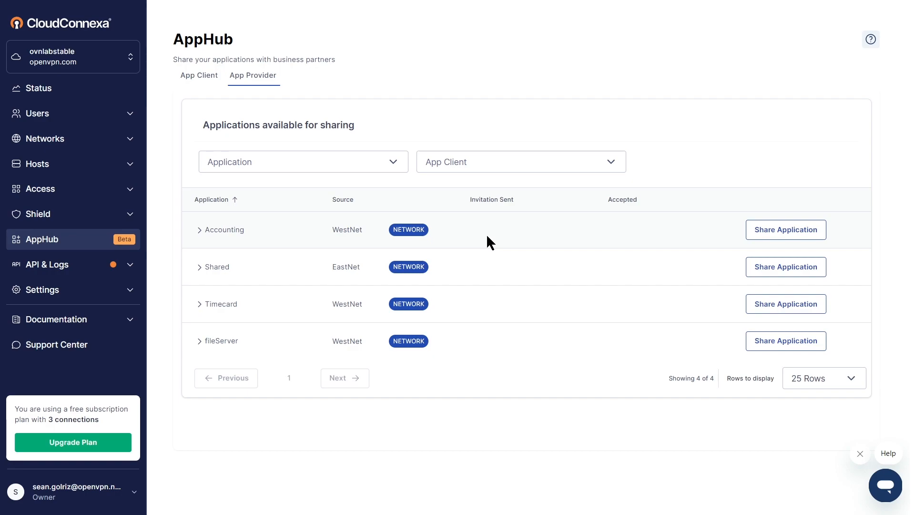
View the Log Streaming page and the WPC (Wide-Area Private Cloud) settings
{"action": "left_click", "coordinate": [129, 266]}
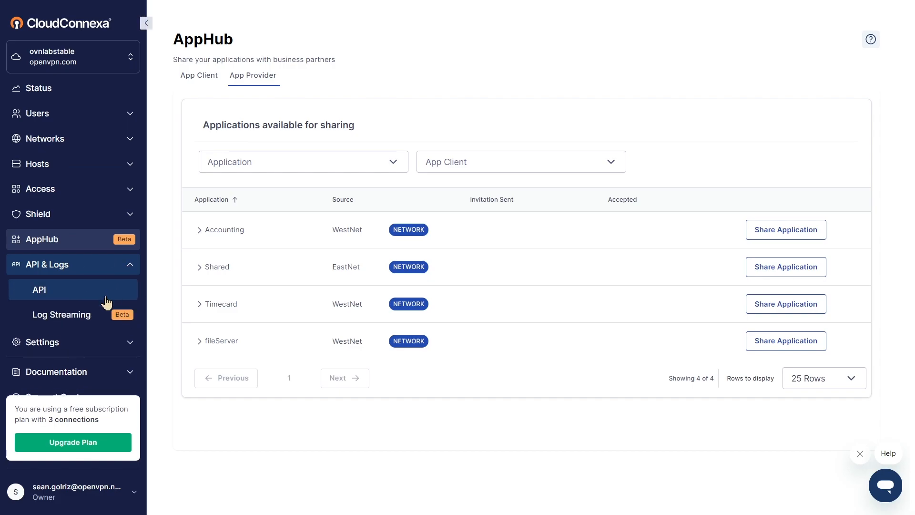
{"action": "left_click", "coordinate": [76, 323]}
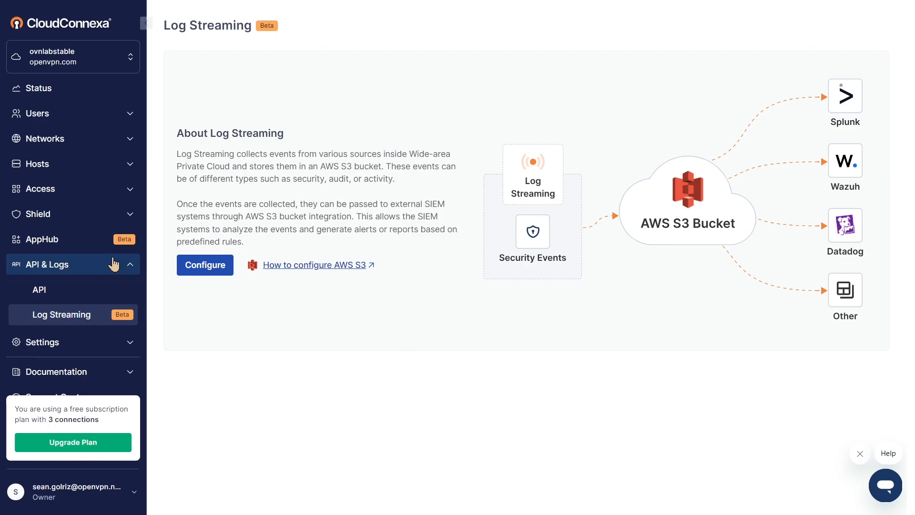
{"action": "left_click", "coordinate": [130, 265]}
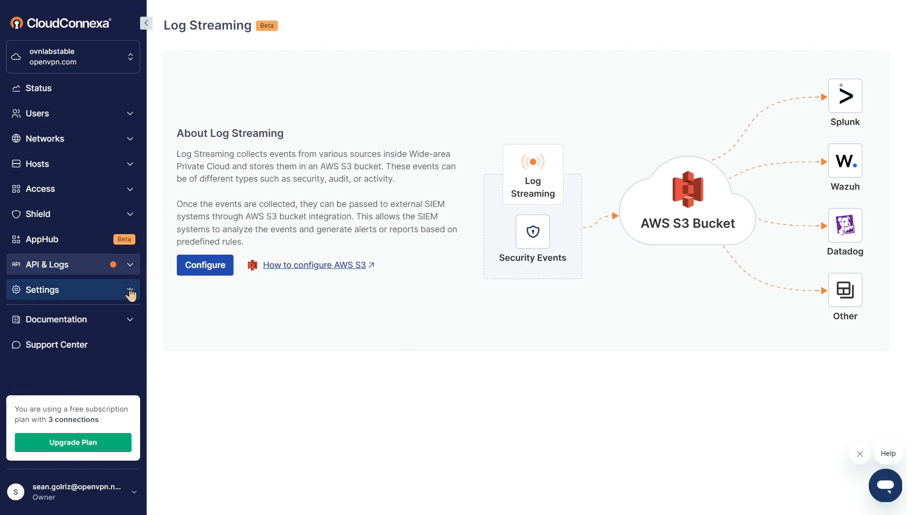
{"action": "left_click", "coordinate": [130, 290]}
{"action": "scroll", "coordinate": [128, 291], "scroll_direction": "down", "scroll_amount": 2}
{"action": "left_click", "coordinate": [45, 224]}
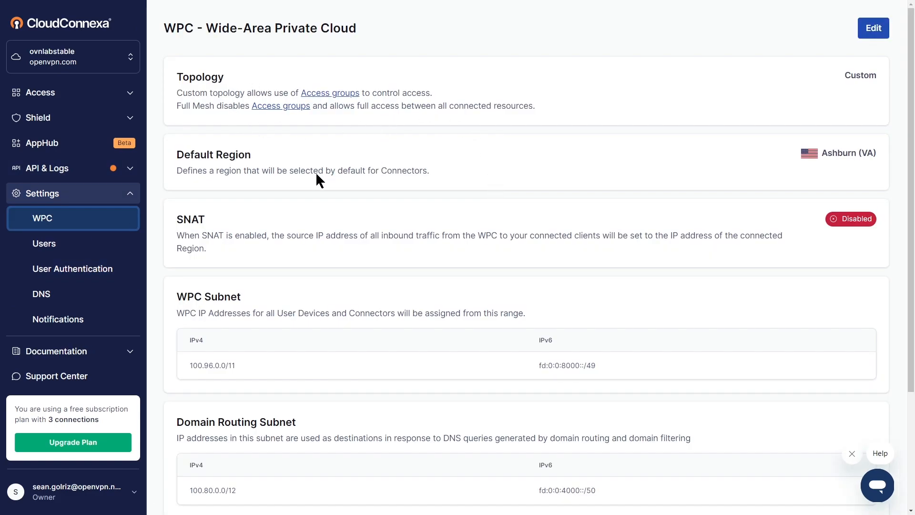
Set the default Connect Auth in the Users settings to Every time and confirm the update
{"action": "left_click", "coordinate": [43, 255]}
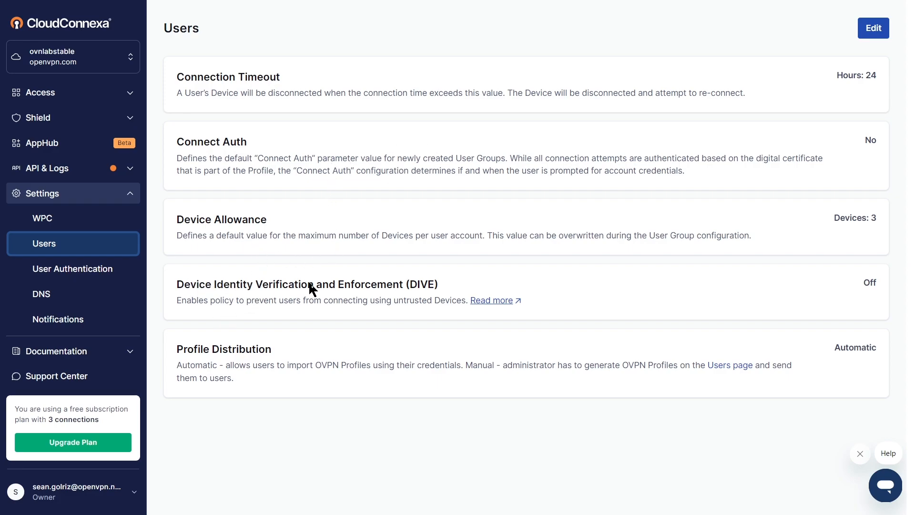
{"action": "left_click", "coordinate": [874, 28]}
{"action": "left_click", "coordinate": [182, 297]}
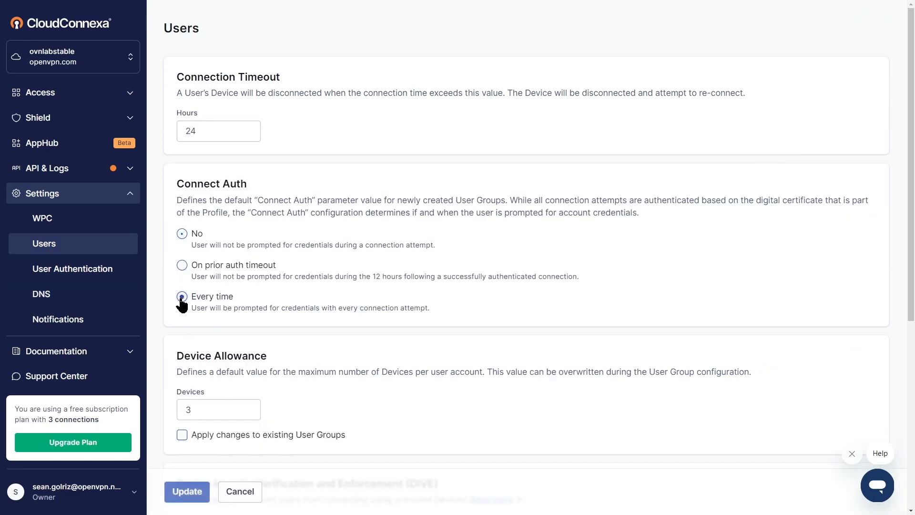
{"action": "left_click", "coordinate": [180, 497]}
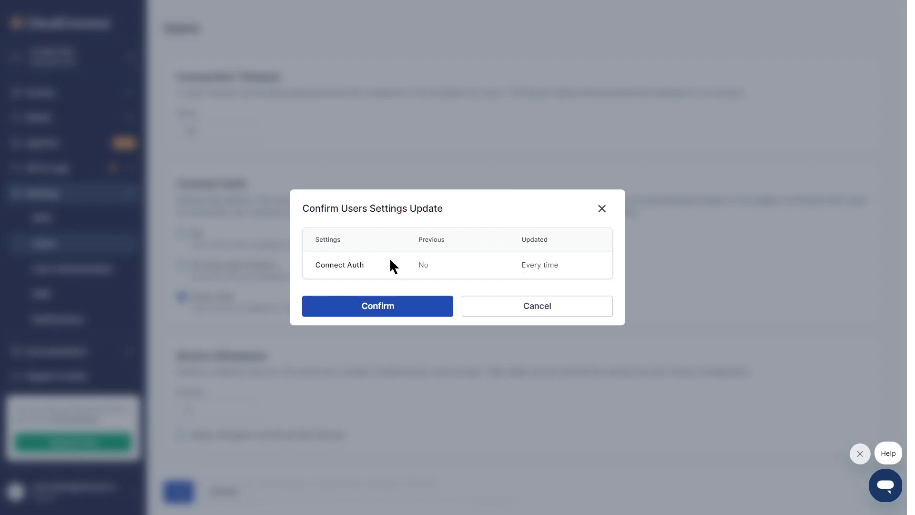
{"action": "left_click", "coordinate": [379, 306]}
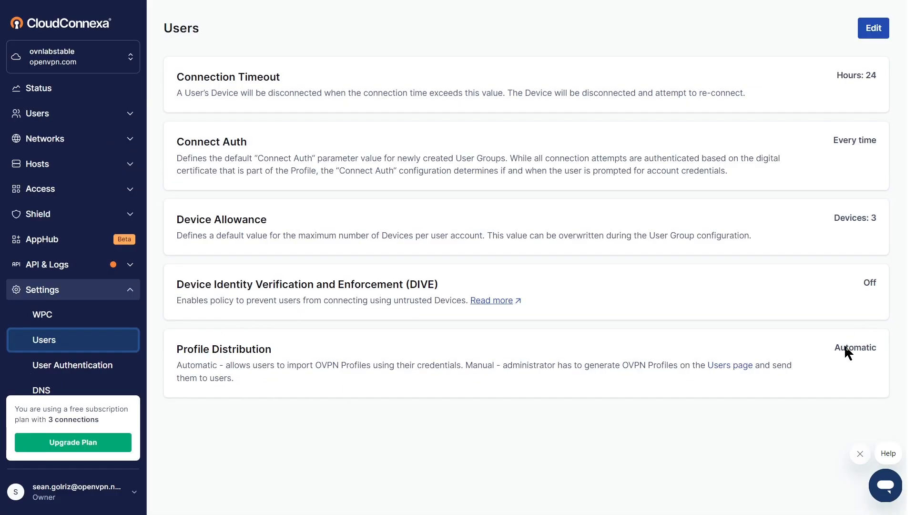
Review the User Authentication settings and the DNS records
{"action": "left_click", "coordinate": [57, 365]}
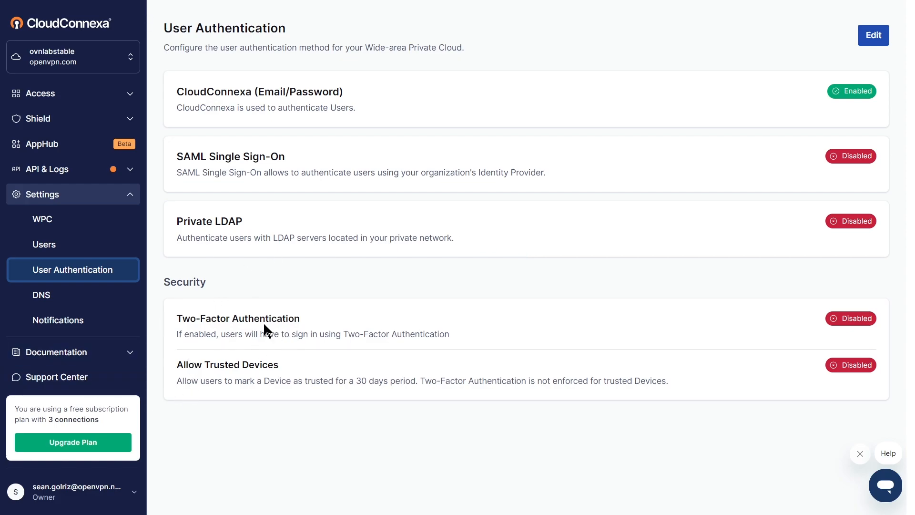
{"action": "left_click", "coordinate": [56, 302]}
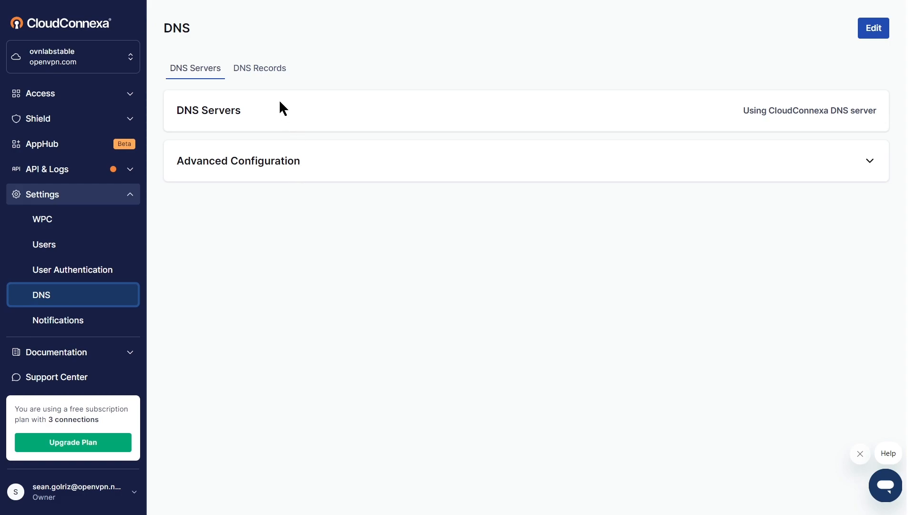
{"action": "left_click", "coordinate": [265, 71]}
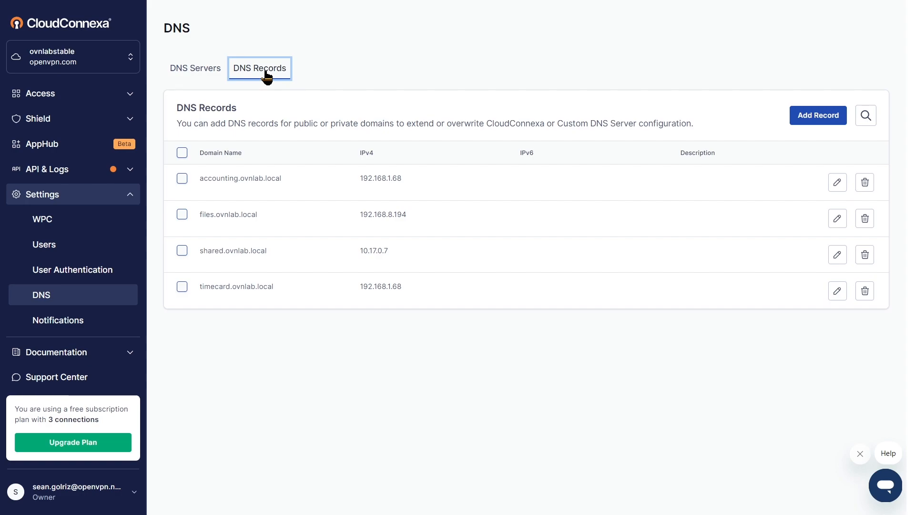
Review the email notification settings and their editable options without saving, and return to the Status page
{"action": "left_click", "coordinate": [58, 322]}
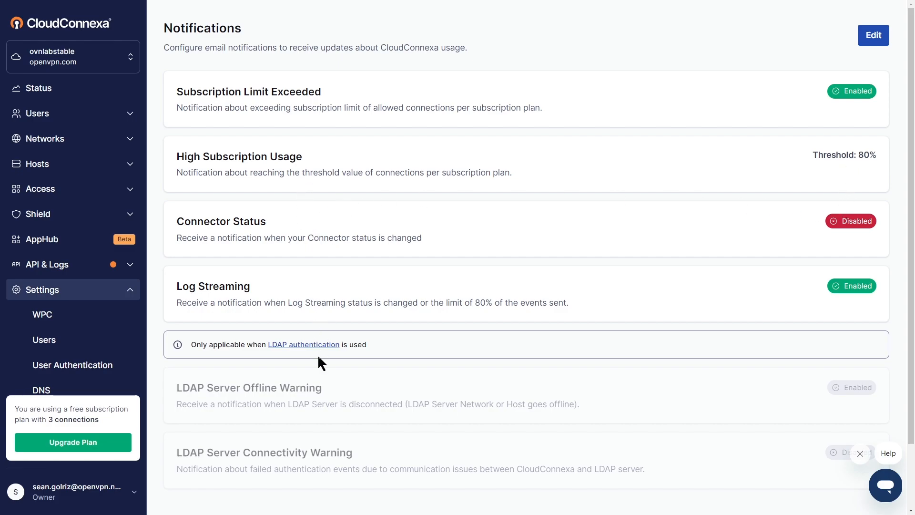
{"action": "scroll", "coordinate": [417, 260], "scroll_direction": "down", "scroll_amount": 2}
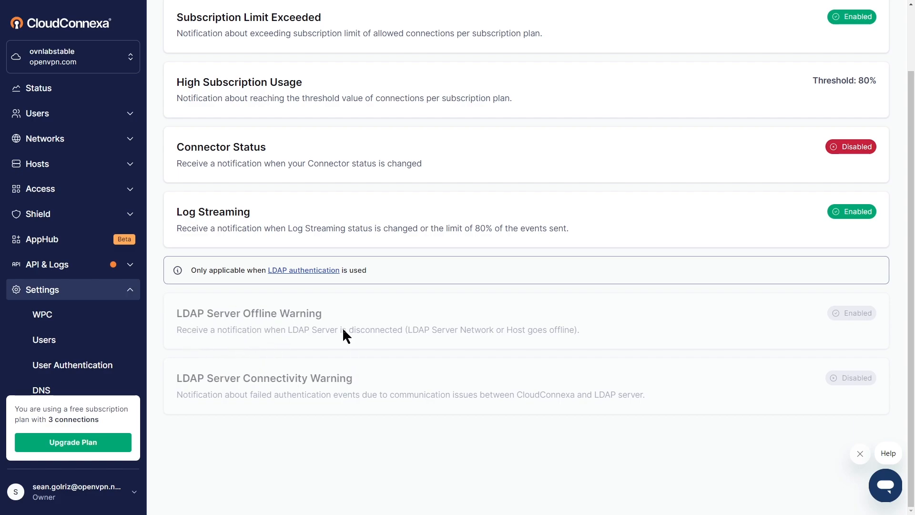
{"action": "scroll", "coordinate": [597, 184], "scroll_direction": "up", "scroll_amount": 2}
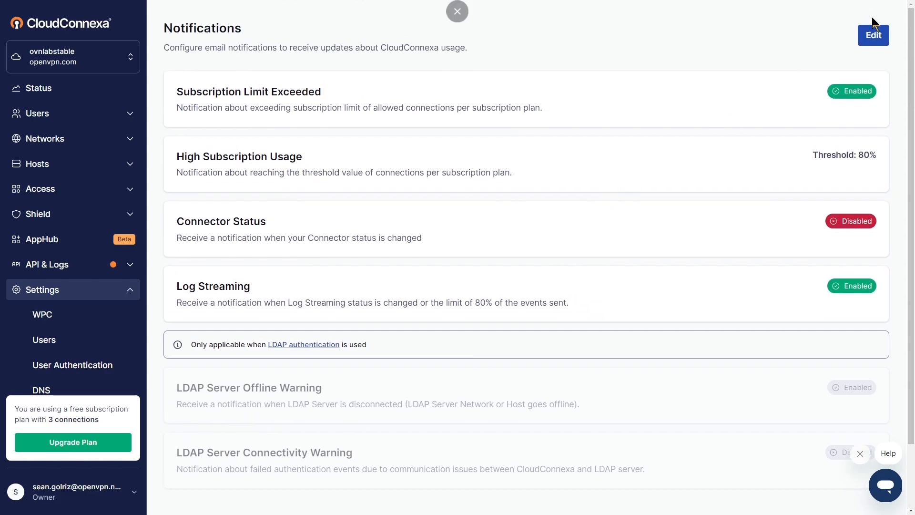
{"action": "left_click", "coordinate": [873, 35]}
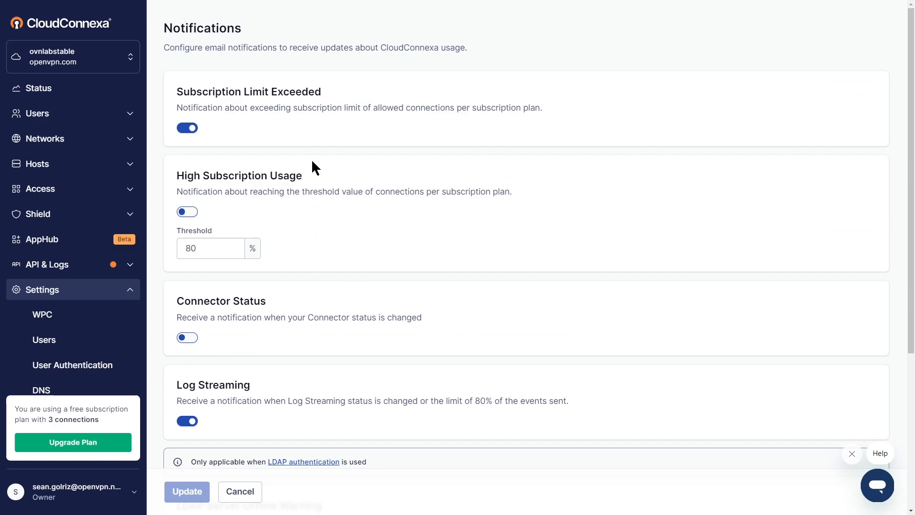
{"action": "scroll", "coordinate": [286, 396], "scroll_direction": "down", "scroll_amount": 3}
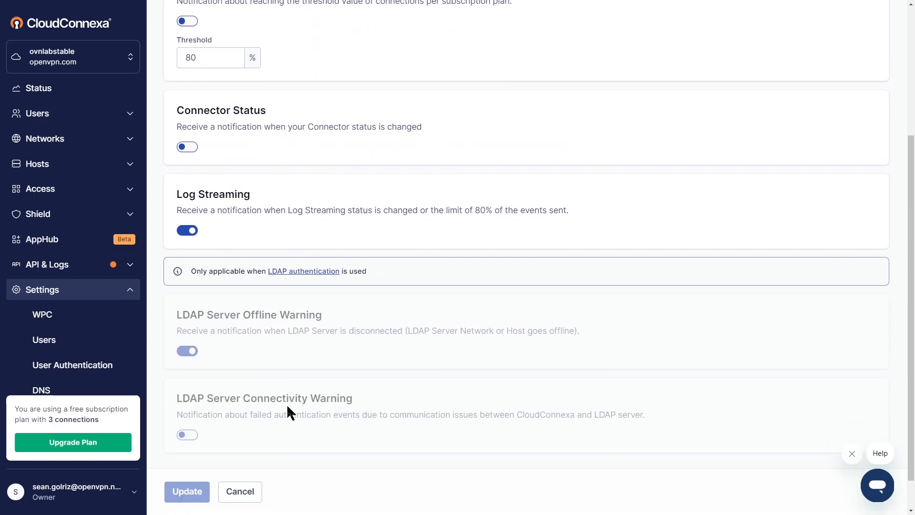
{"action": "scroll", "coordinate": [287, 405], "scroll_direction": "up", "scroll_amount": 2}
{"action": "left_click", "coordinate": [78, 93]}
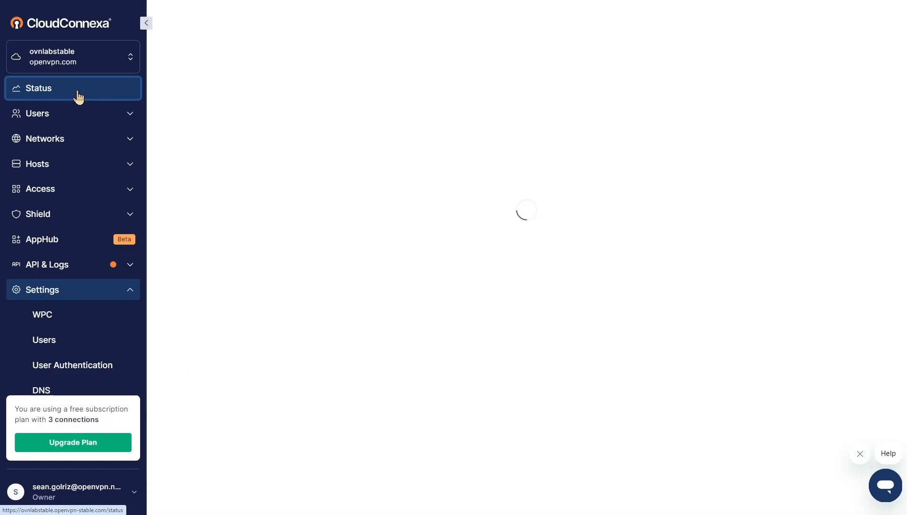